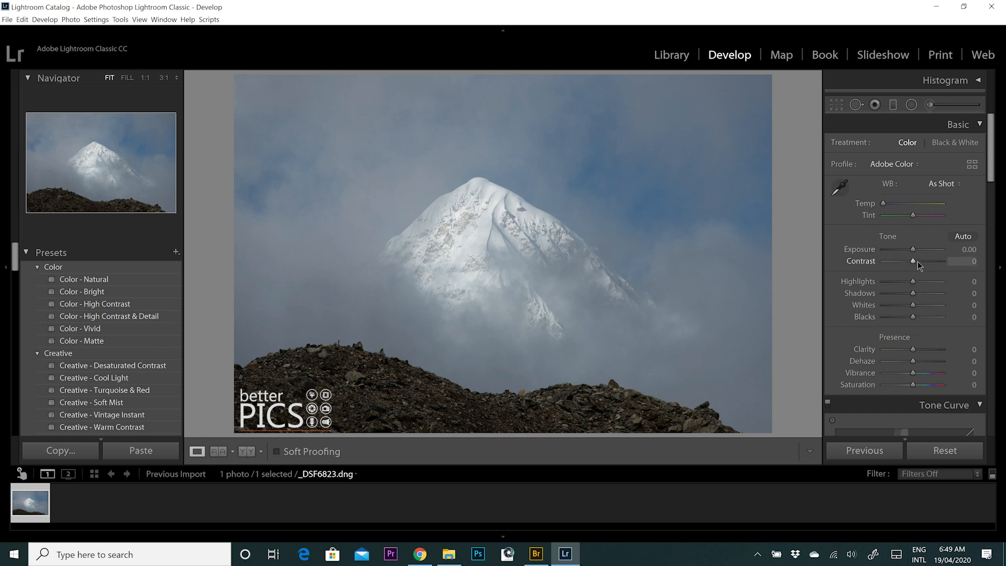
Set the photo's exposure to −0.53, contrast to +31 and highlights to −57
left_click_drag(912, 254, 923, 262)
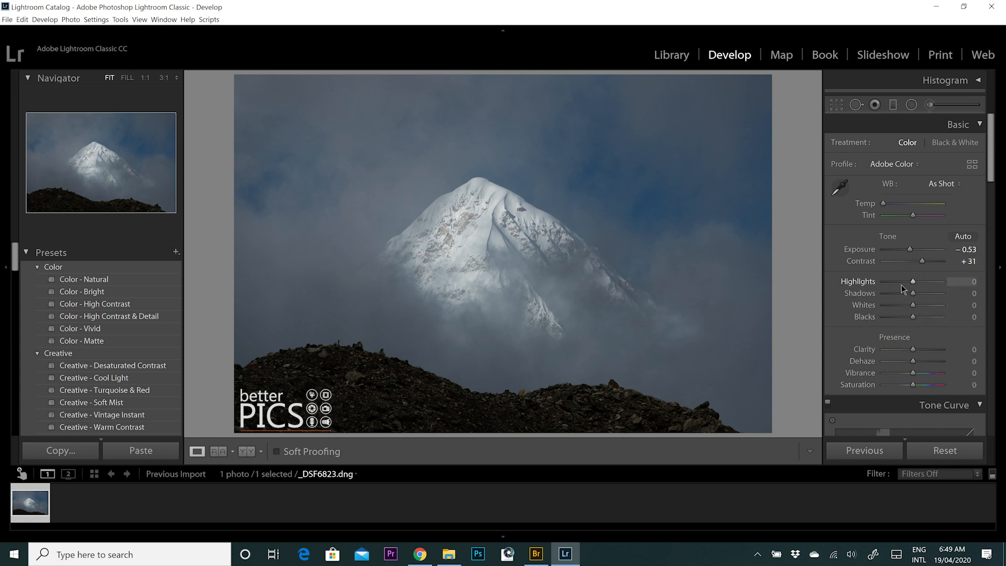
left_click_drag(898, 284, 895, 285)
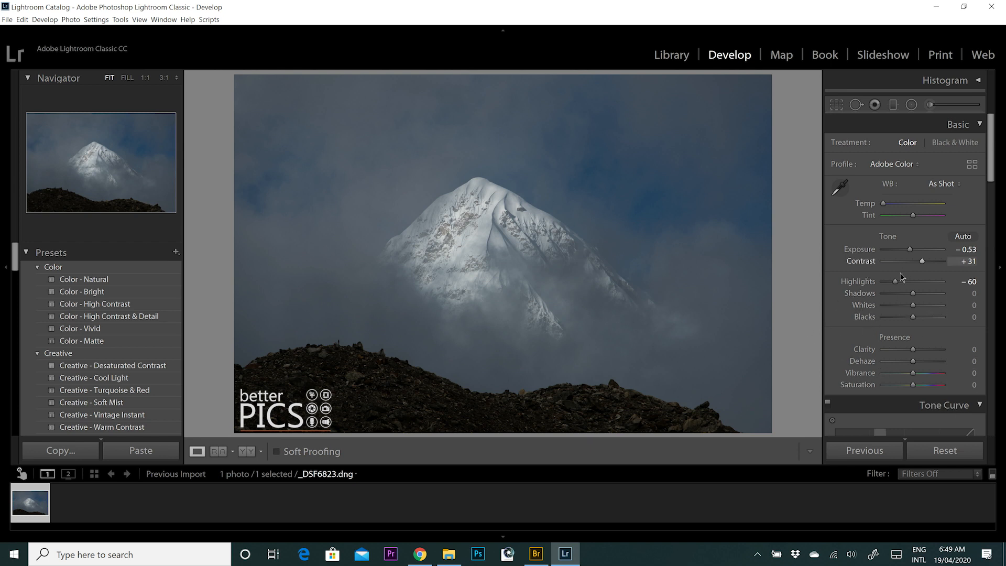
left_click_drag(895, 282, 896, 282)
Convert the photo to black and white, and set exposure to −0.92 and highlights to −66
left_click(950, 140)
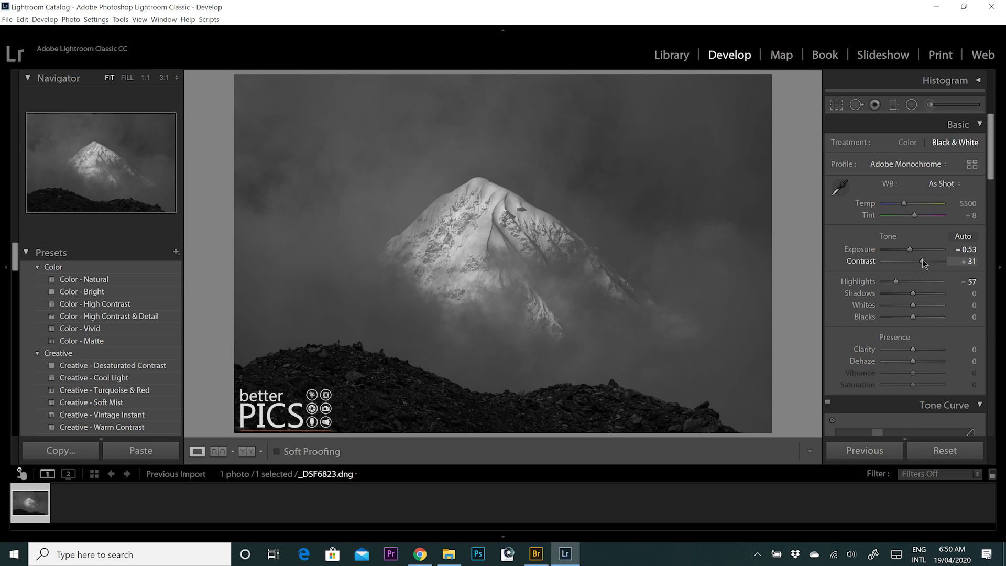
left_click_drag(908, 249, 906, 250)
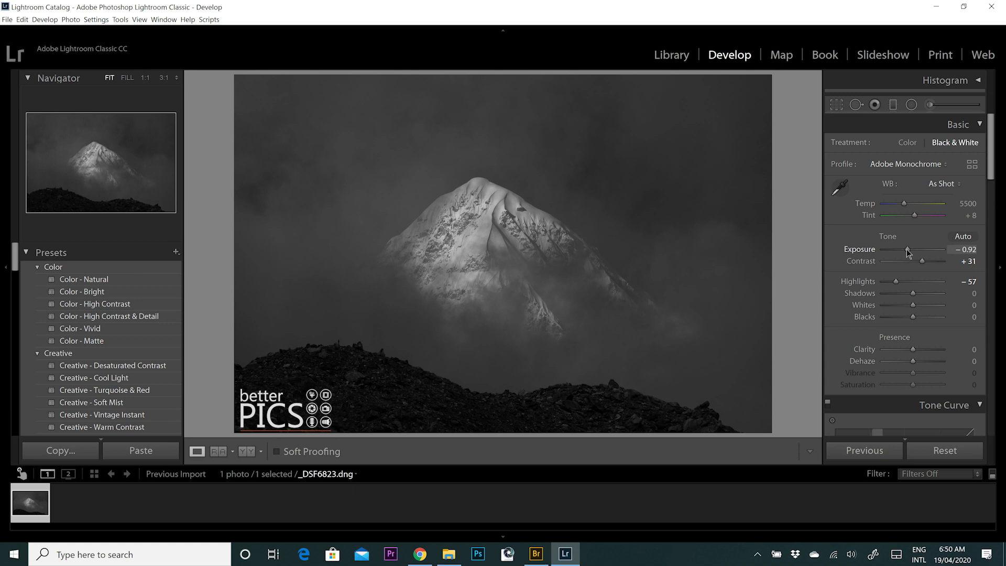
left_click_drag(894, 281, 892, 275)
Check the mountain peak at full size, then set shadows to +26 for the whole photo
left_click(523, 210)
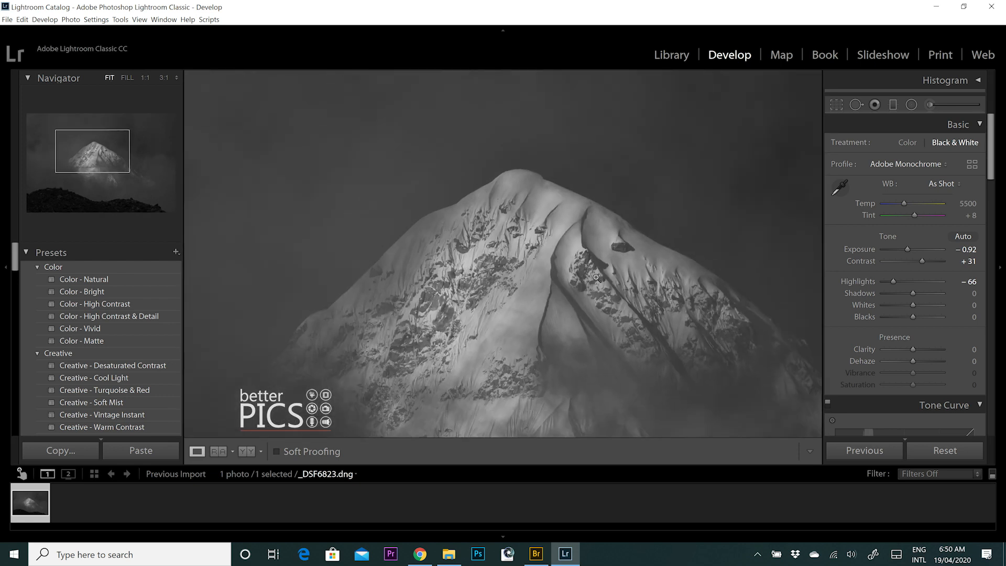
left_click(523, 215)
left_click(510, 216)
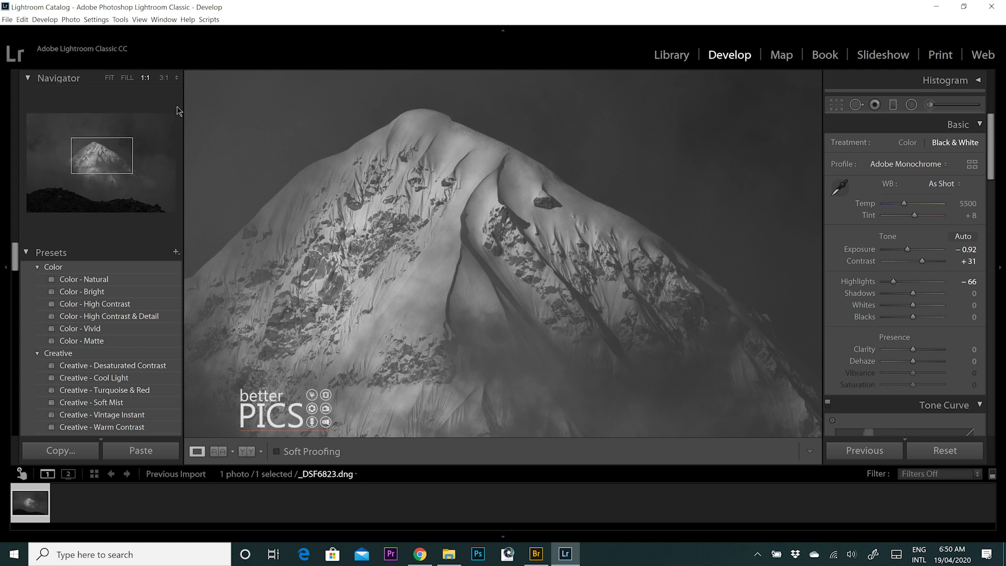
left_click(109, 78)
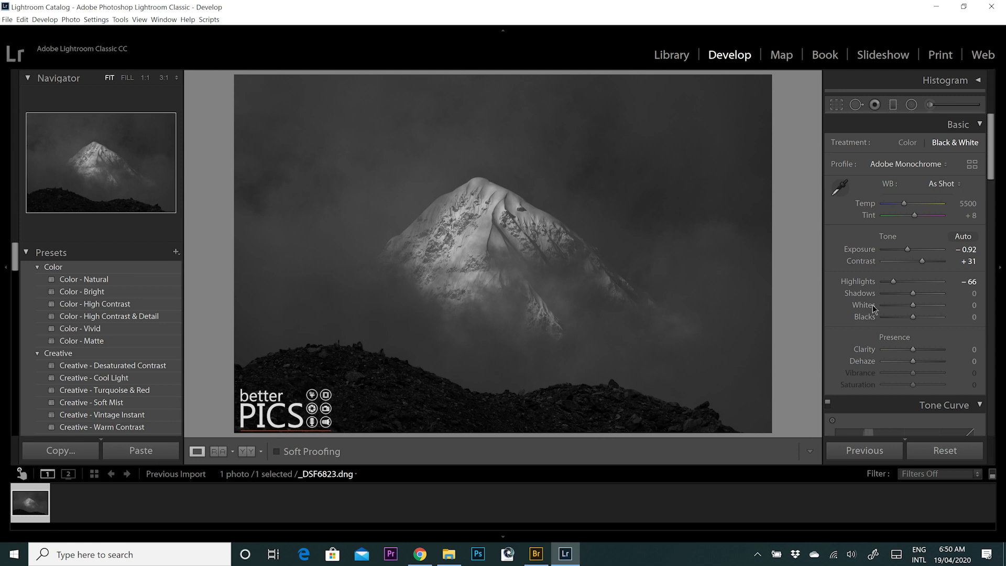
left_click_drag(915, 293, 921, 294)
Set the photo's clarity to +18 and dehaze to +10
left_click_drag(992, 146, 991, 167)
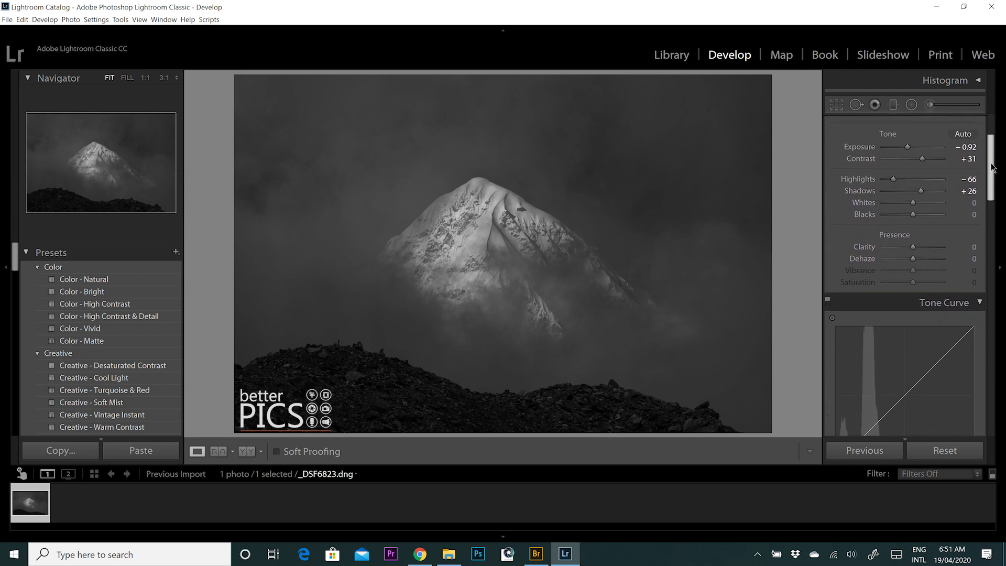
left_click_drag(992, 168, 991, 172)
left_click(920, 227)
left_click_drag(920, 227, 920, 239)
left_click(916, 238)
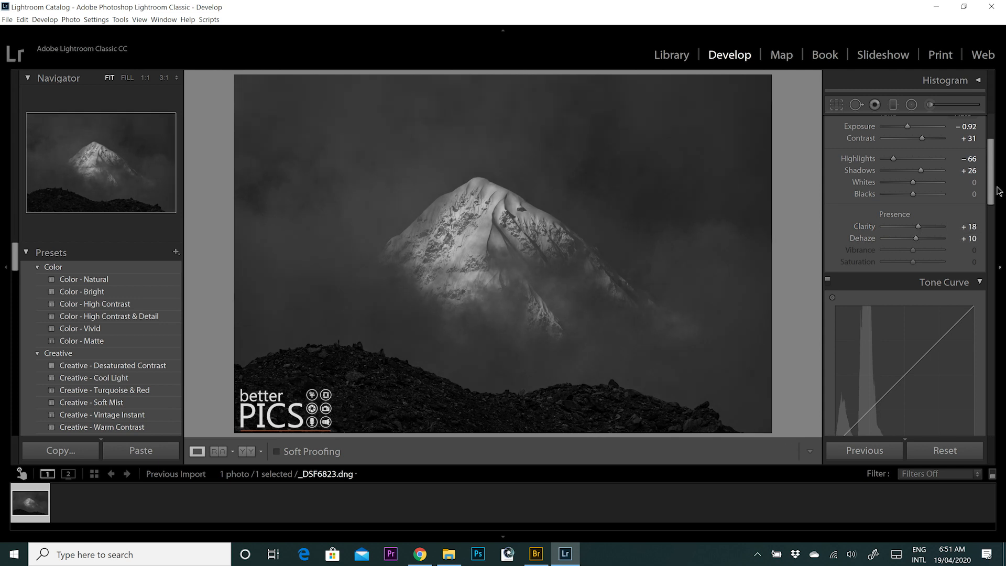
Darken the blues of the sky by setting Blue in the Black & White Mix to about −48
left_click_drag(989, 195, 990, 268)
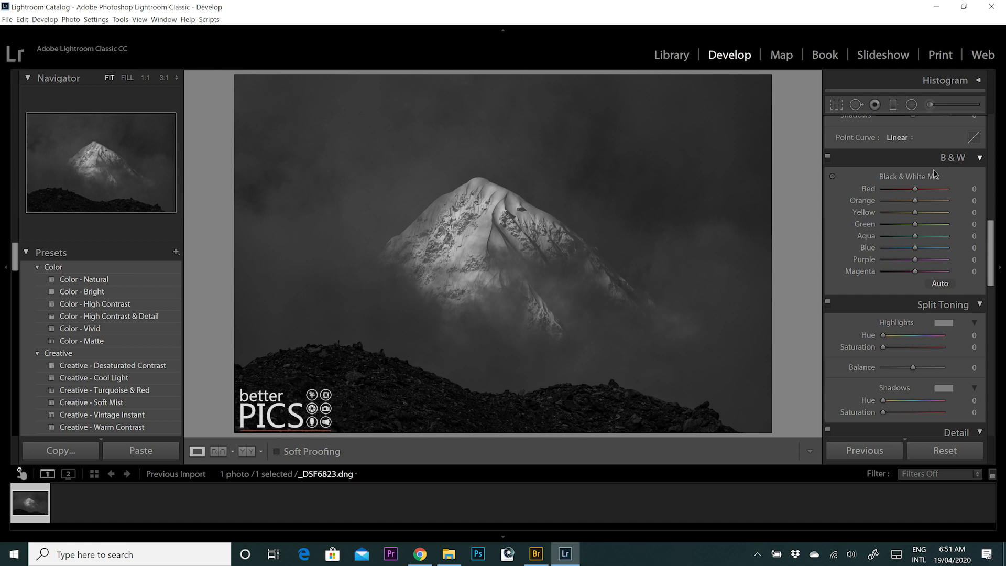
scroll(923, 267, "up", 1)
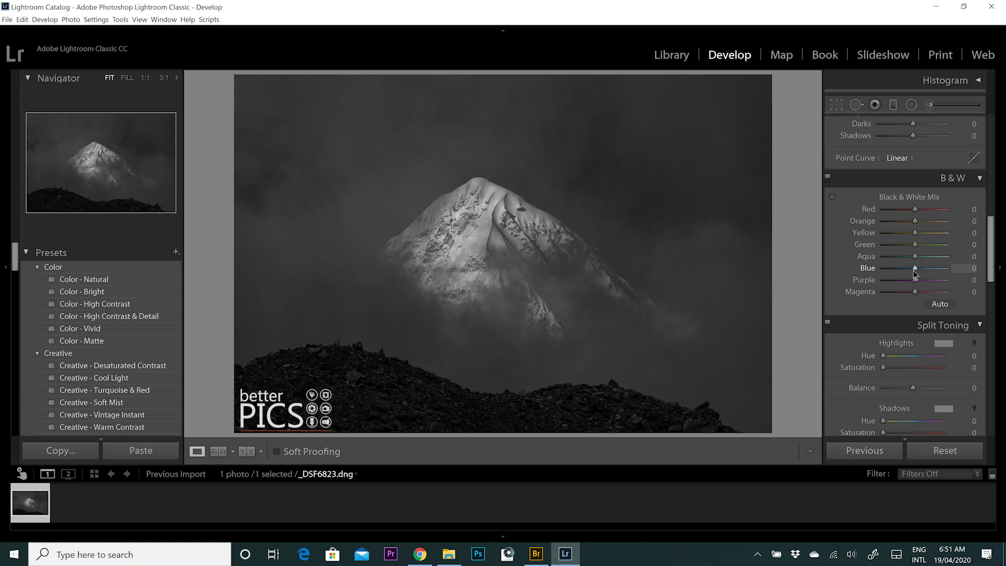
left_click_drag(915, 267, 901, 268)
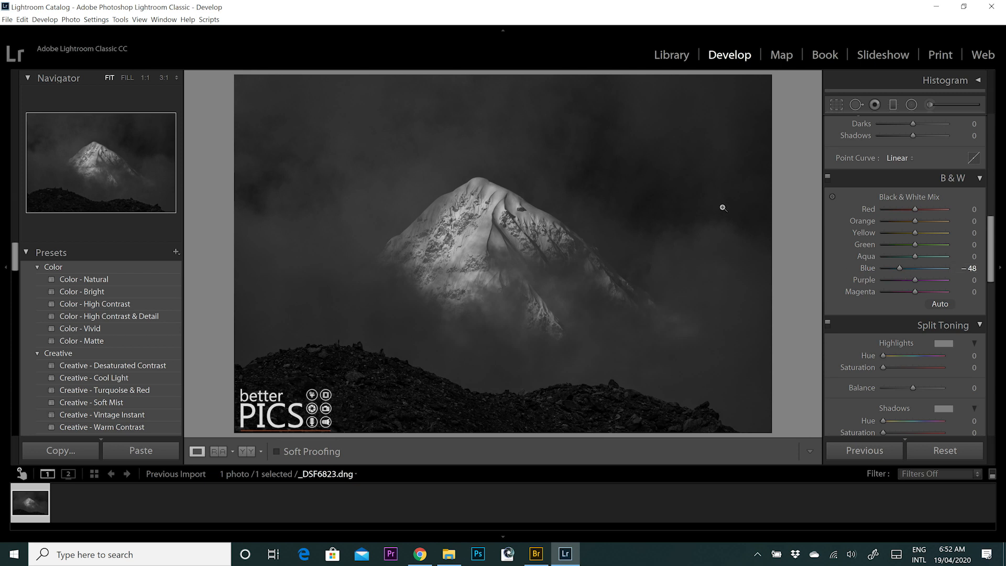
left_click_drag(900, 267, 899, 271)
Set the sharpening amount to 59 and masking to 65, and check the peak's detail at full size
left_click_drag(991, 245, 995, 303)
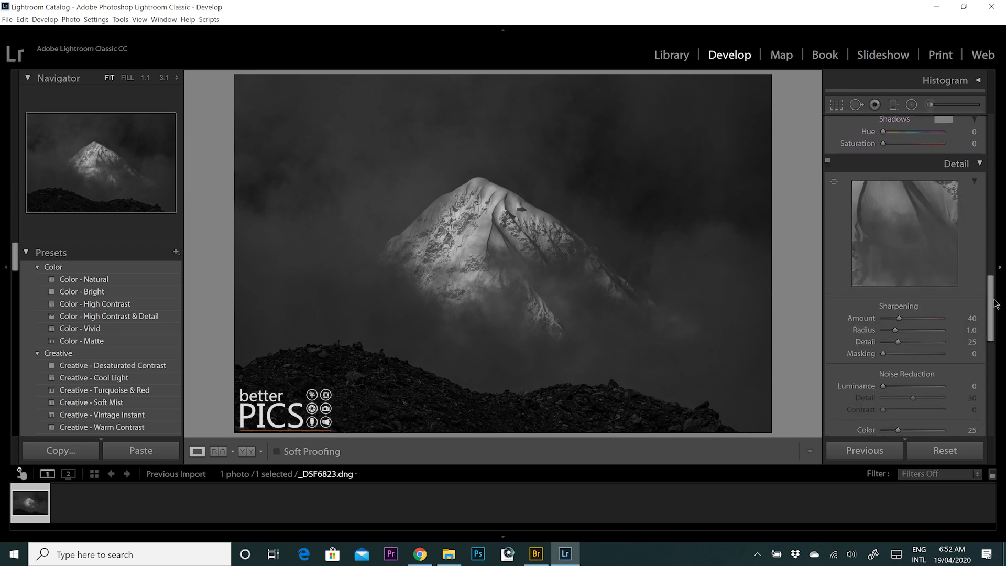
left_click(904, 319)
left_click_drag(904, 317, 907, 318)
left_click_drag(917, 353, 917, 353)
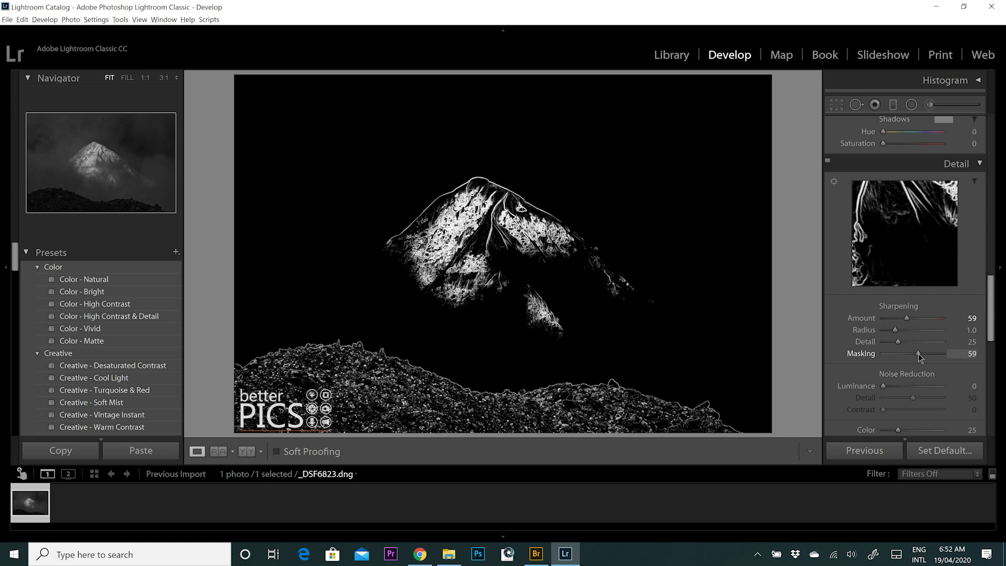
left_click_drag(918, 353, 919, 353)
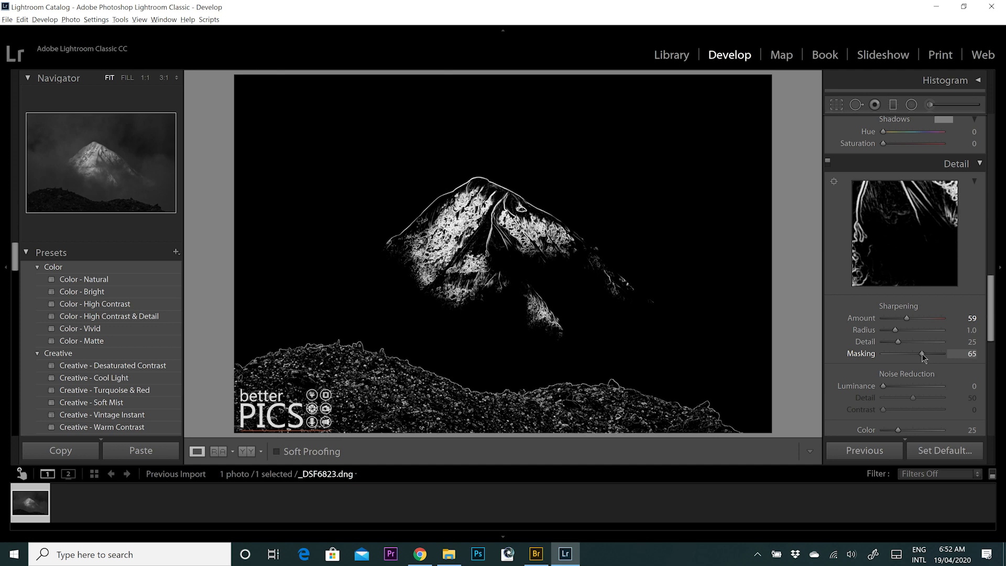
left_click_drag(922, 353, 922, 352)
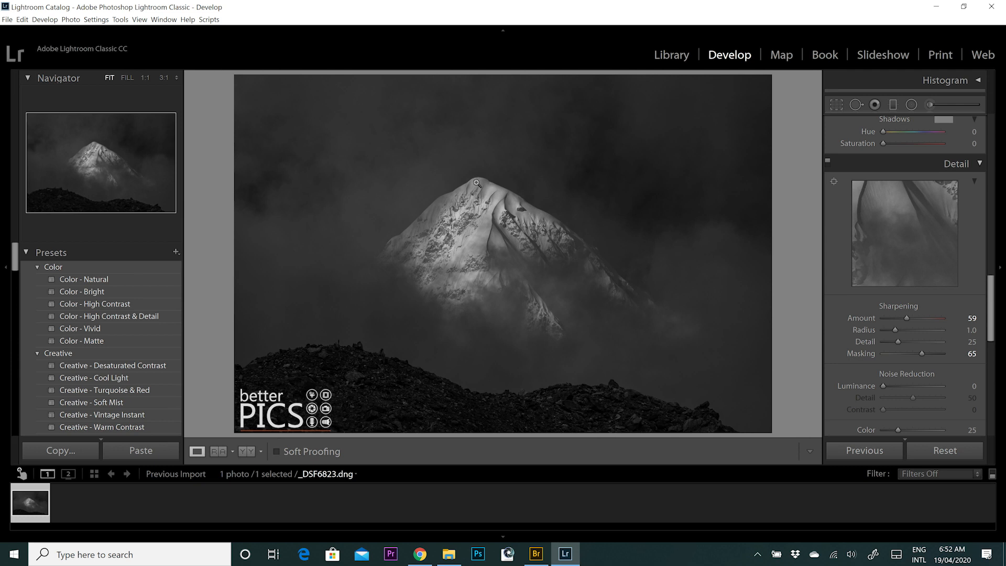
left_click(506, 201)
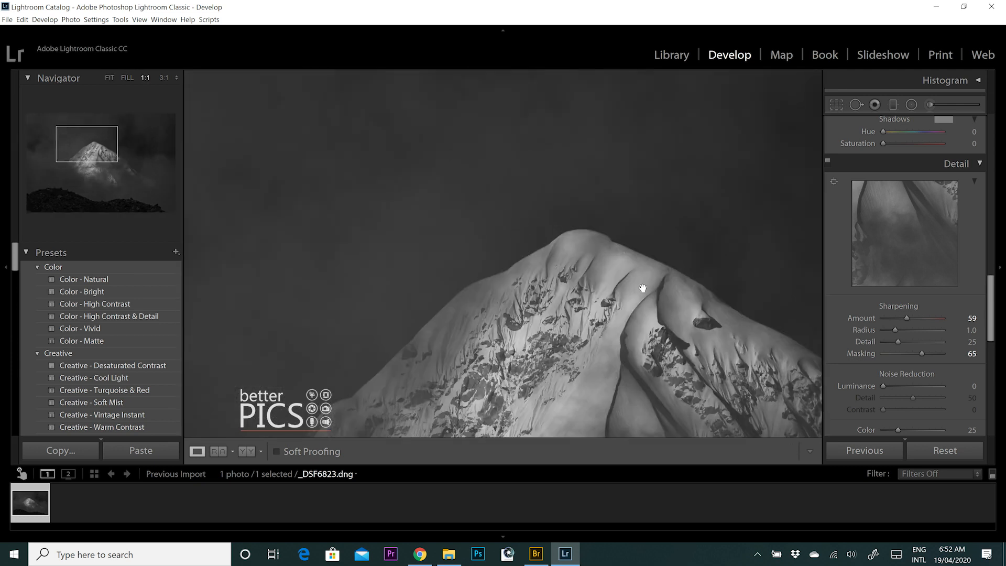
left_click(642, 287)
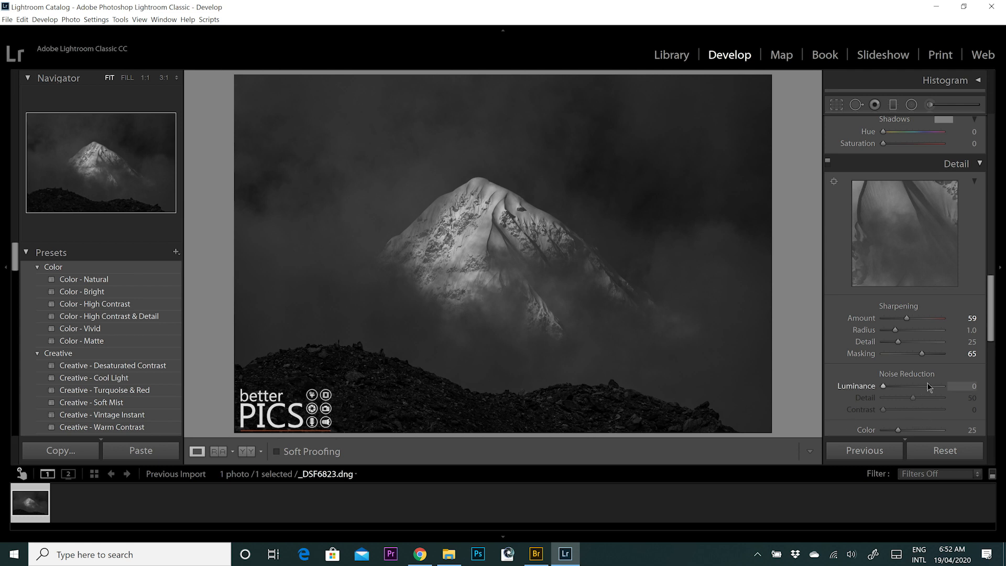
Check the edited photo's histogram in the Library module and return to the Develop module
left_click_drag(994, 325, 994, 130)
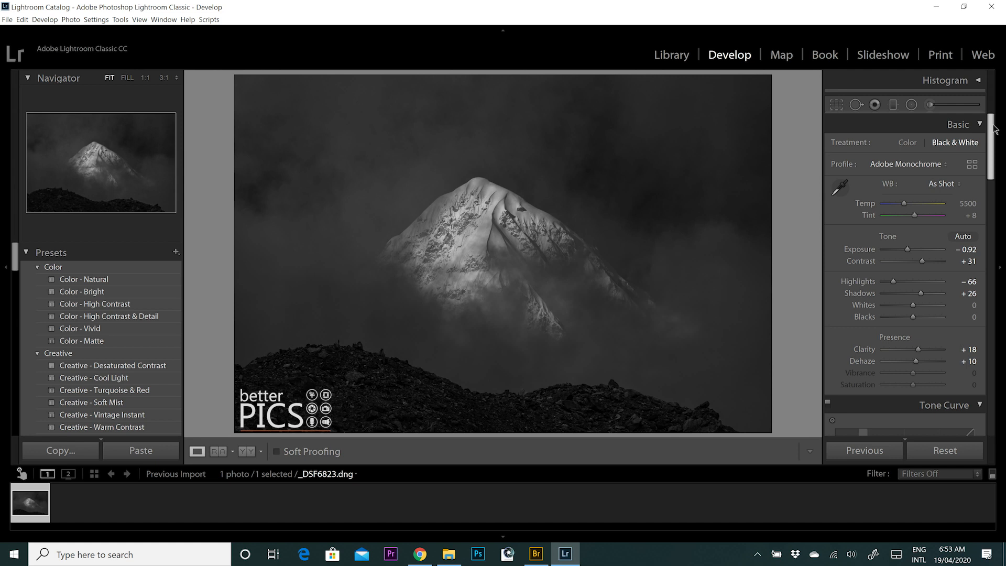
left_click(660, 55)
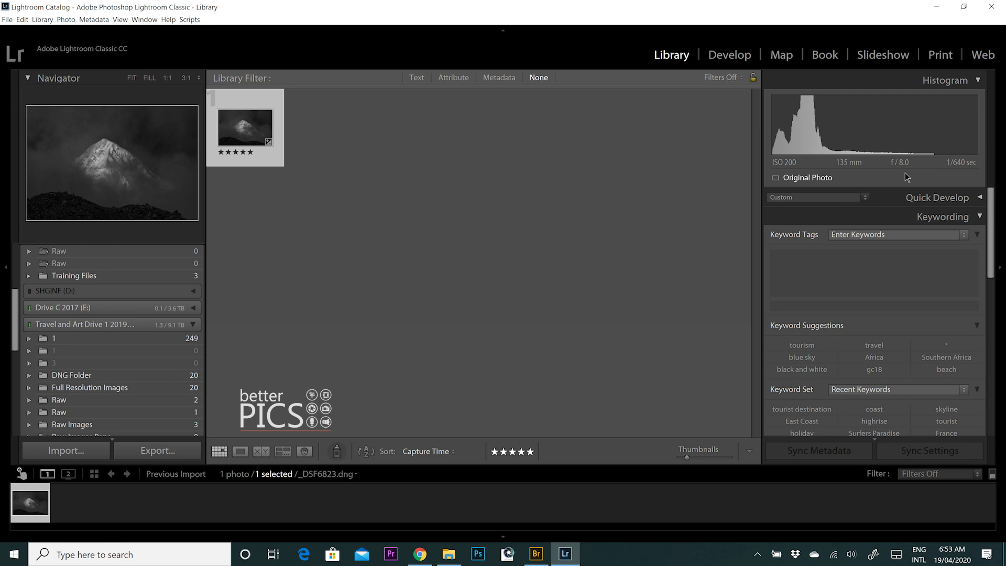
left_click(745, 61)
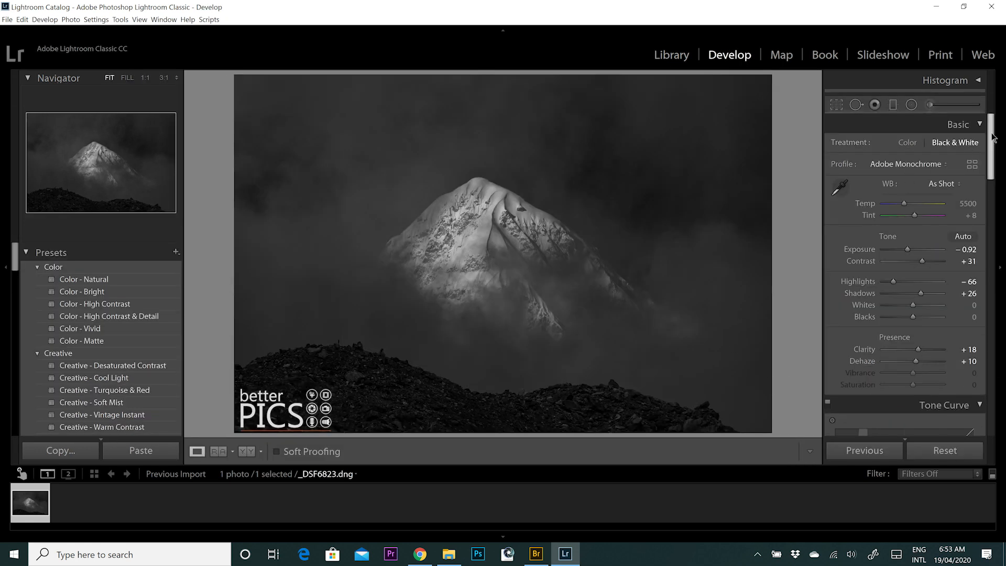
scroll(994, 157, "down", 1)
left_click_drag(992, 161, 990, 363)
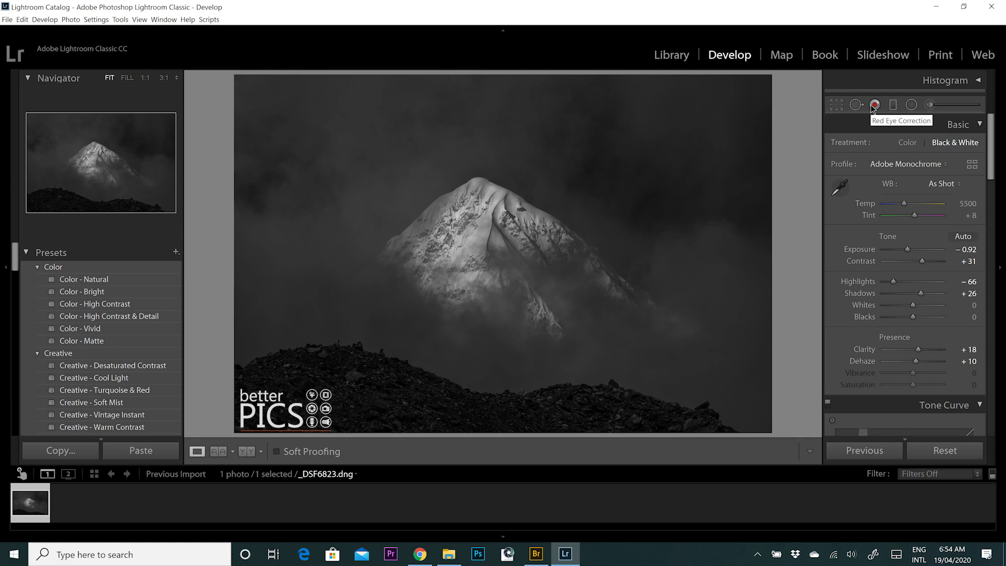
Set up the Adjustment Brush with a size of 26.3 and an exposure of −0.21
left_click(929, 105)
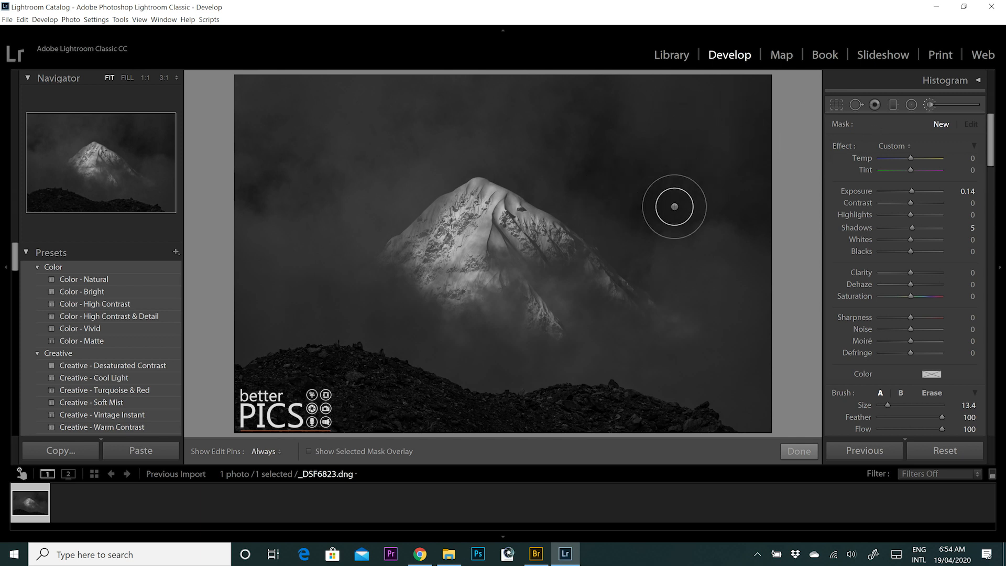
left_click_drag(887, 405, 893, 405)
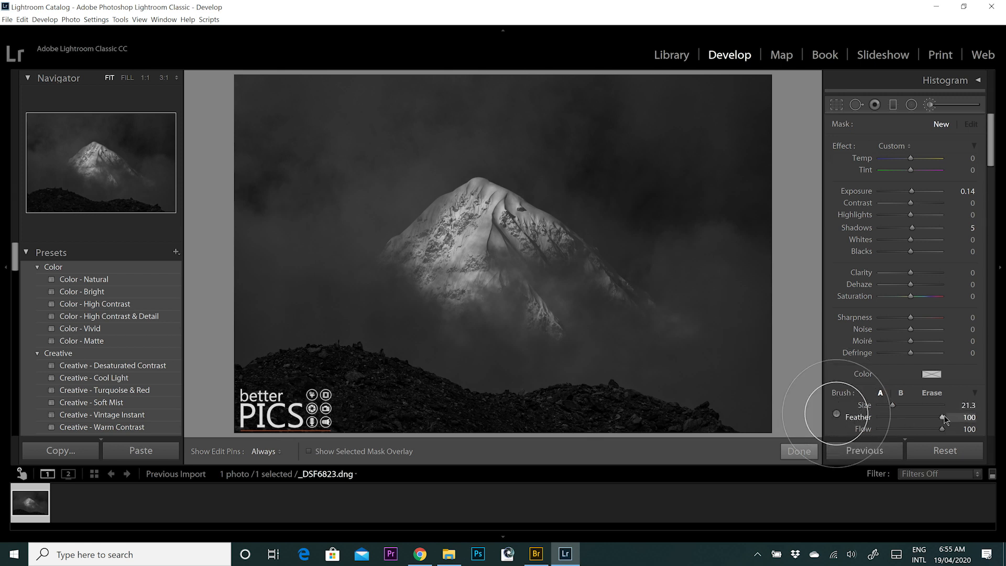
left_click_drag(894, 405, 894, 405)
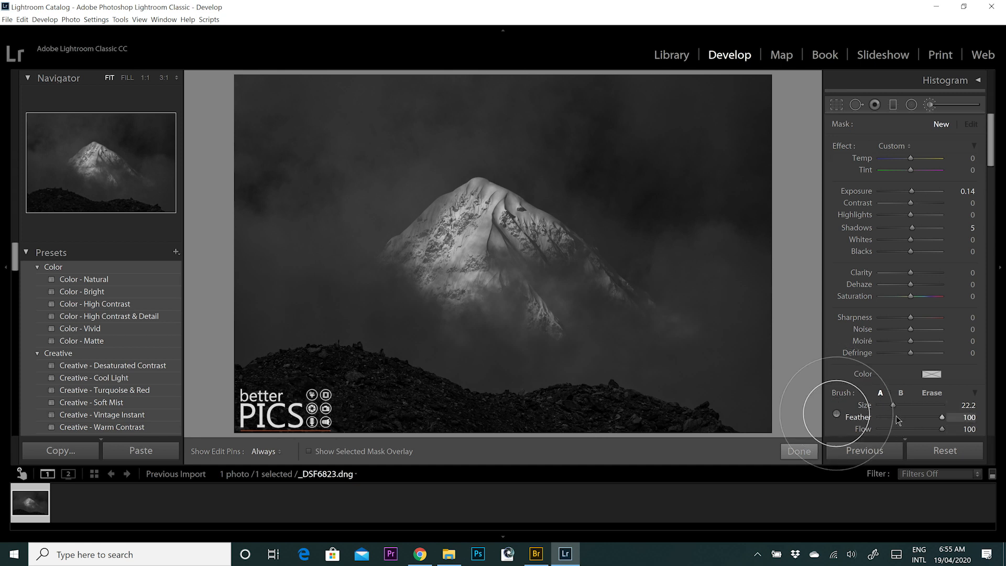
left_click_drag(893, 402, 895, 402)
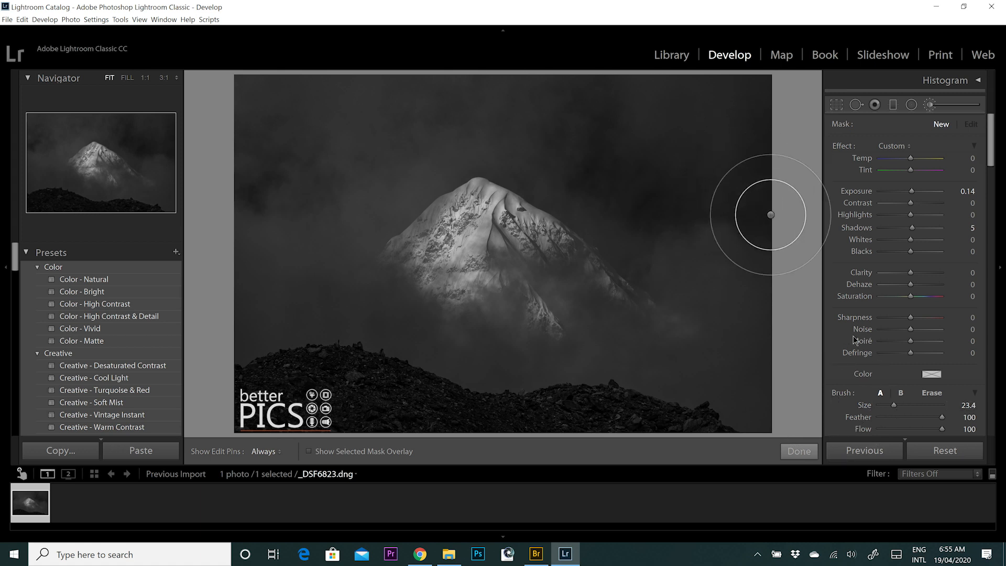
left_click_drag(893, 405, 897, 404)
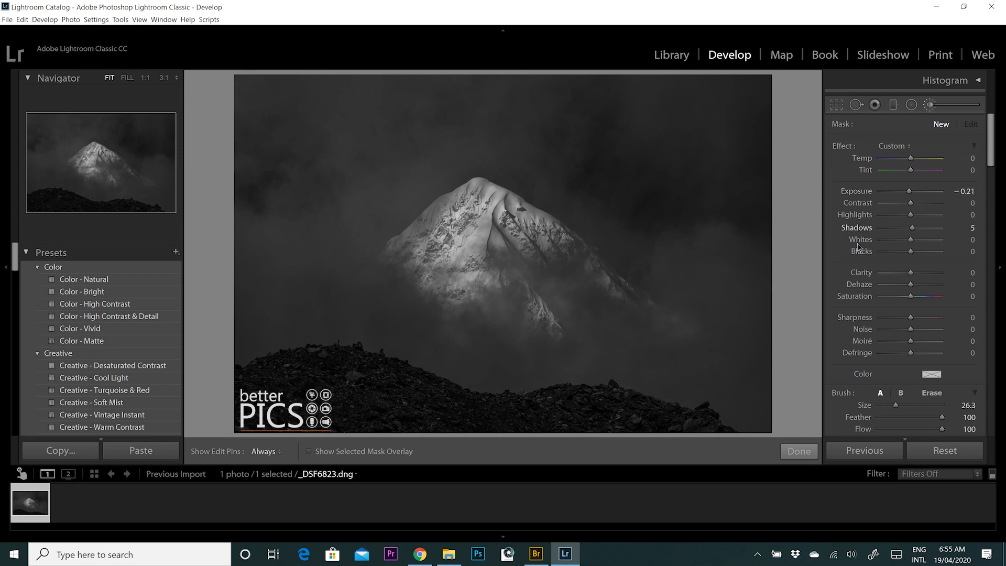
key("h")
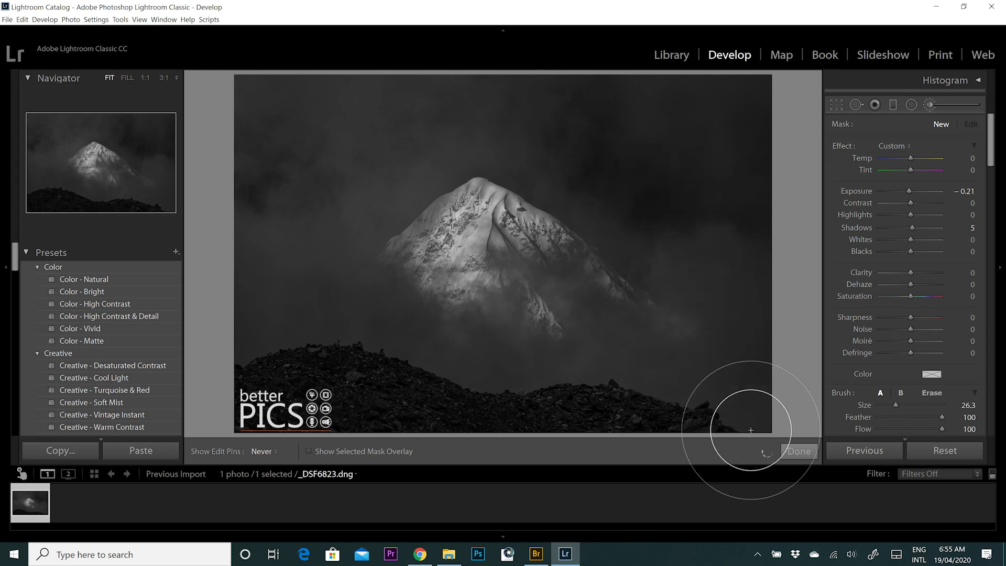
mouse_move(766, 116)
left_mouse_down()
mouse_move(757, 298)
mouse_move(743, 332)
left_mouse_up()
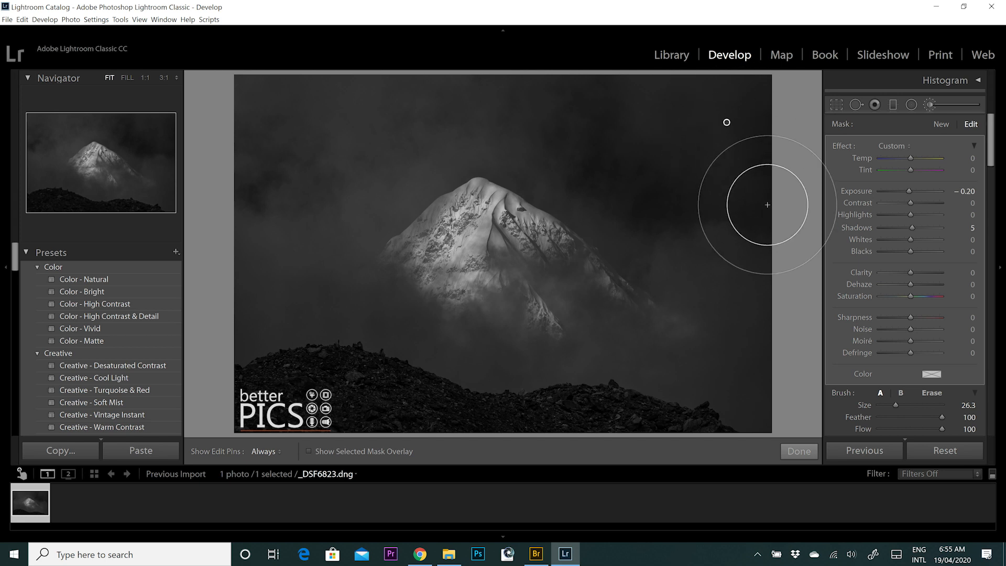
key("Delete")
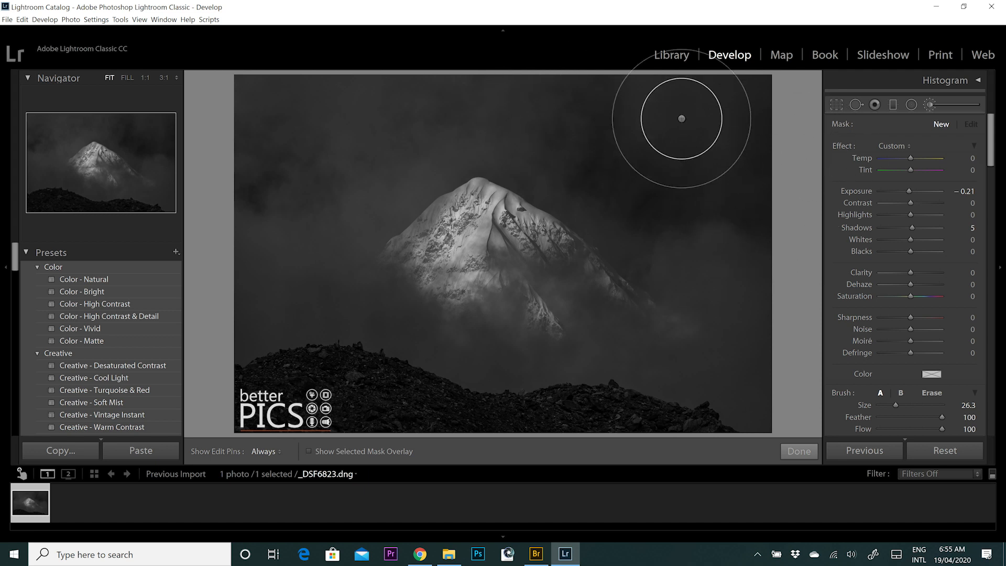
Hide the edit pins and paint the darkening brush adjustment around the photo's outer edges, over the foreground, right side and upper-left sky
key("h")
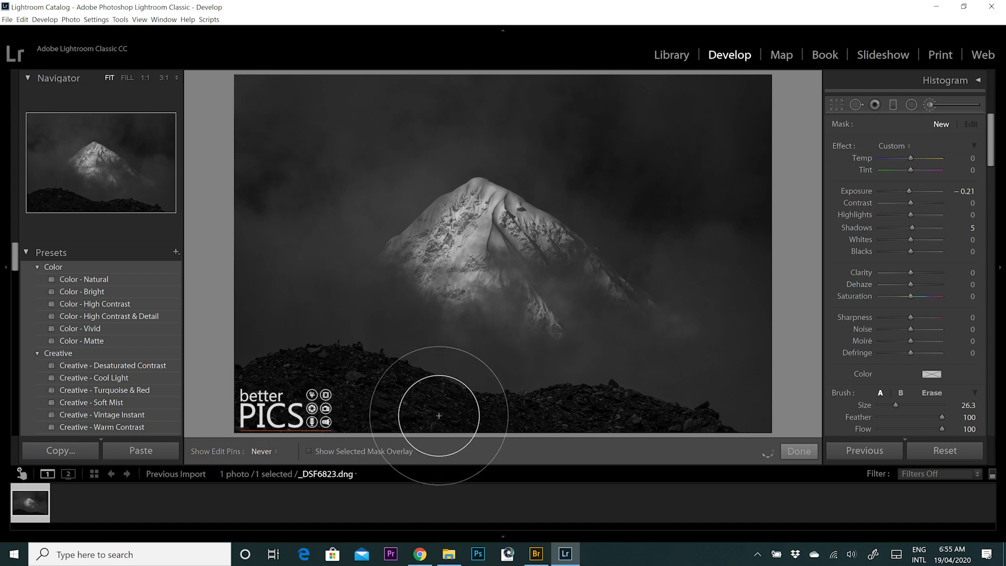
mouse_move(569, 436)
left_mouse_down()
mouse_move(775, 455)
mouse_move(770, 341)
mouse_move(749, 265)
left_mouse_up()
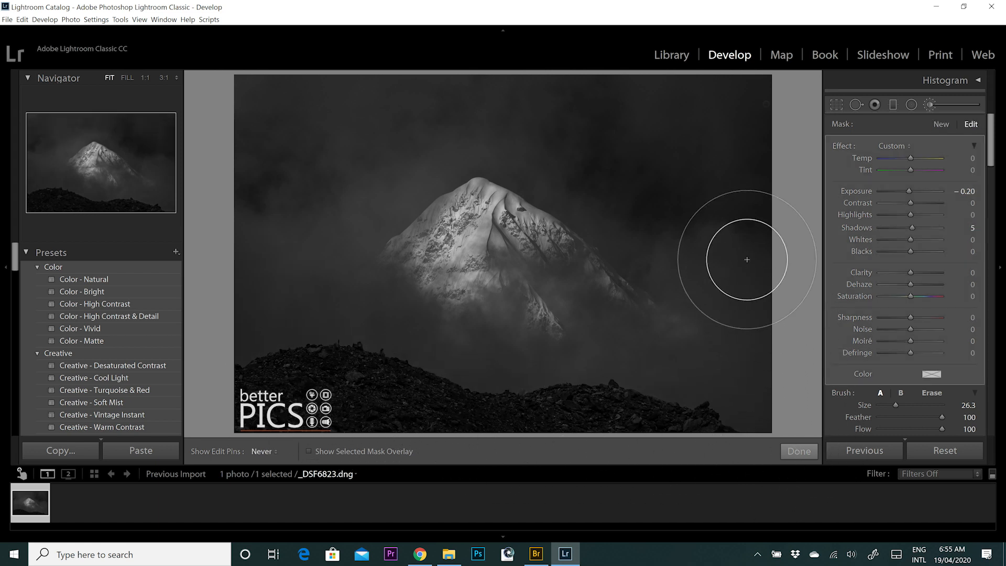
key("h")
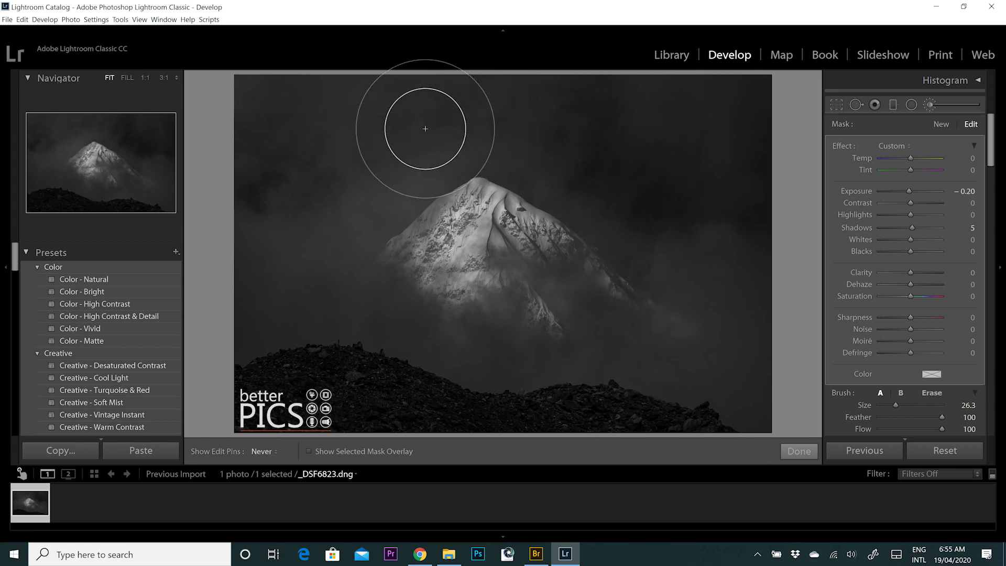
key("h")
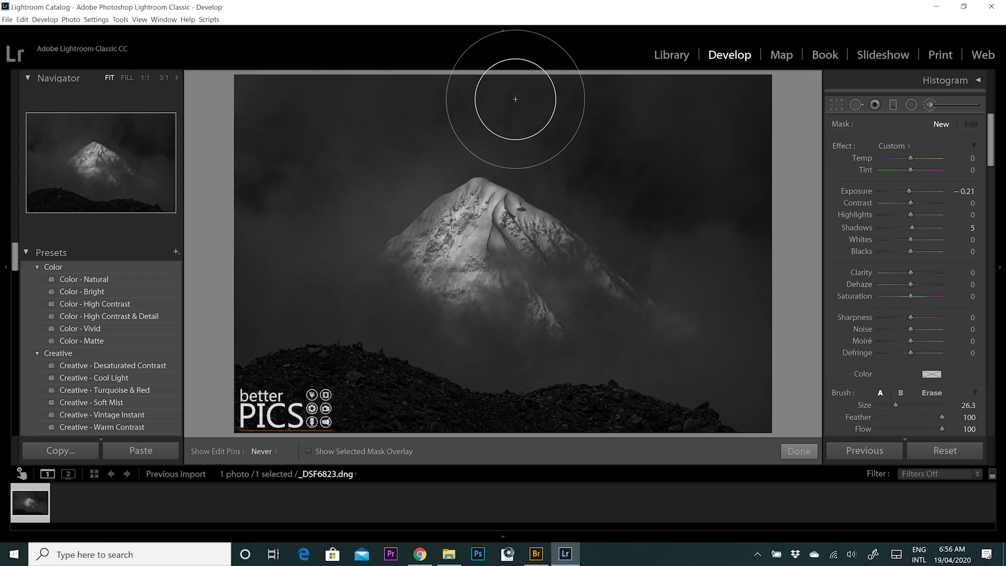
left_click_drag(486, 93, 344, 165)
key("h")
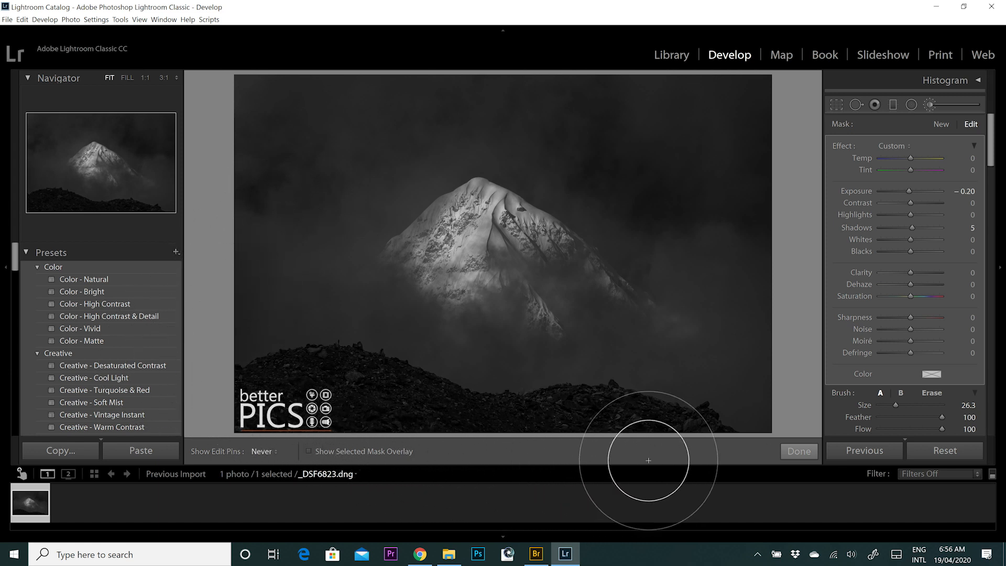
Show the edit pins, start a new brush mask and paint the darkening adjustment over the sky above and beside the peak
key("h")
key("h")
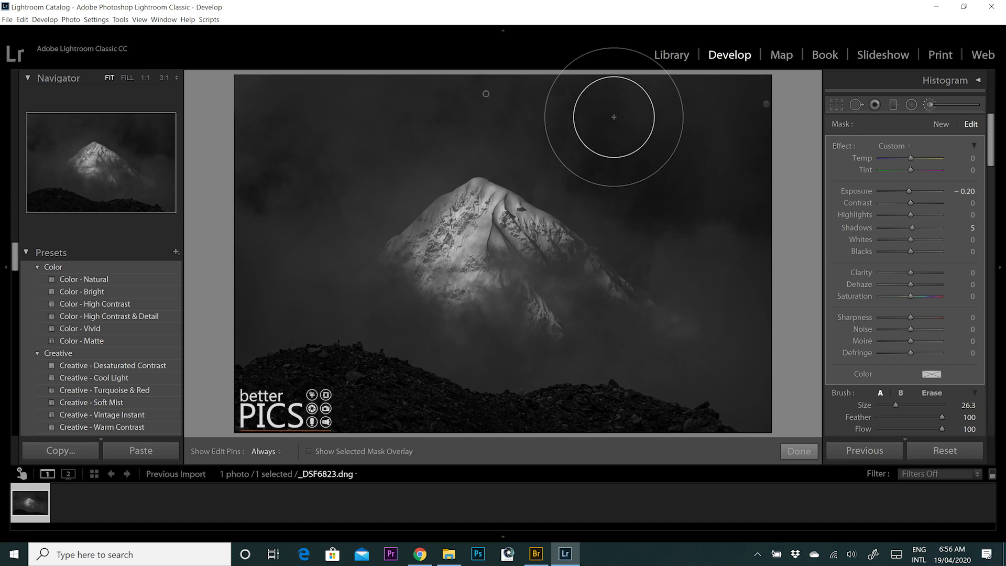
key("h")
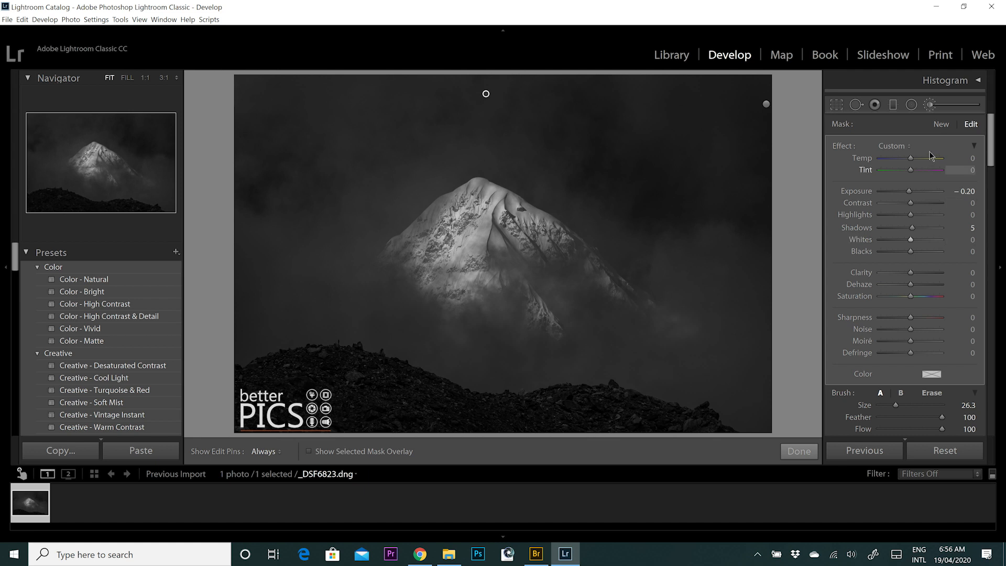
left_click(935, 125)
mouse_move(559, 107)
left_mouse_down()
mouse_move(377, 158)
mouse_move(358, 203)
left_mouse_up()
key("h")
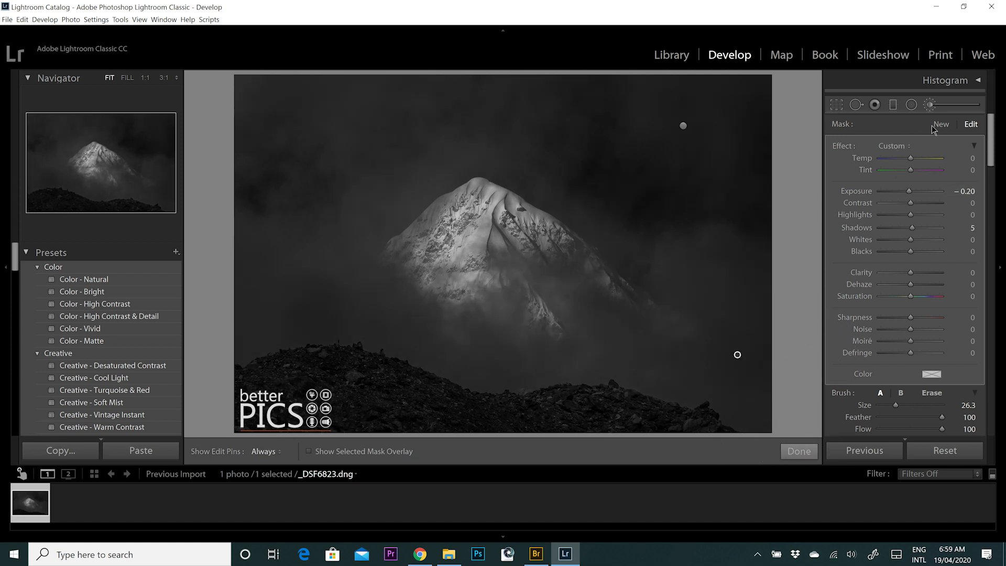
Close the Adjustment Brush and raise the overall contrast to +36
left_click(930, 107)
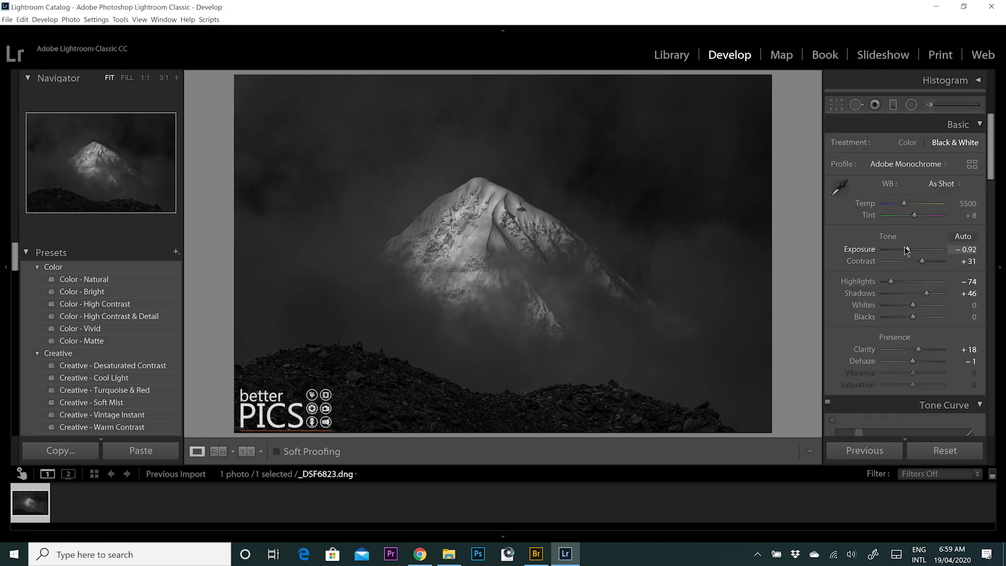
left_click_drag(906, 249, 916, 261)
Set up a new Adjustment Brush with a size of 11.8, exposure 0, clarity 9 and dehaze 3
left_click(929, 105)
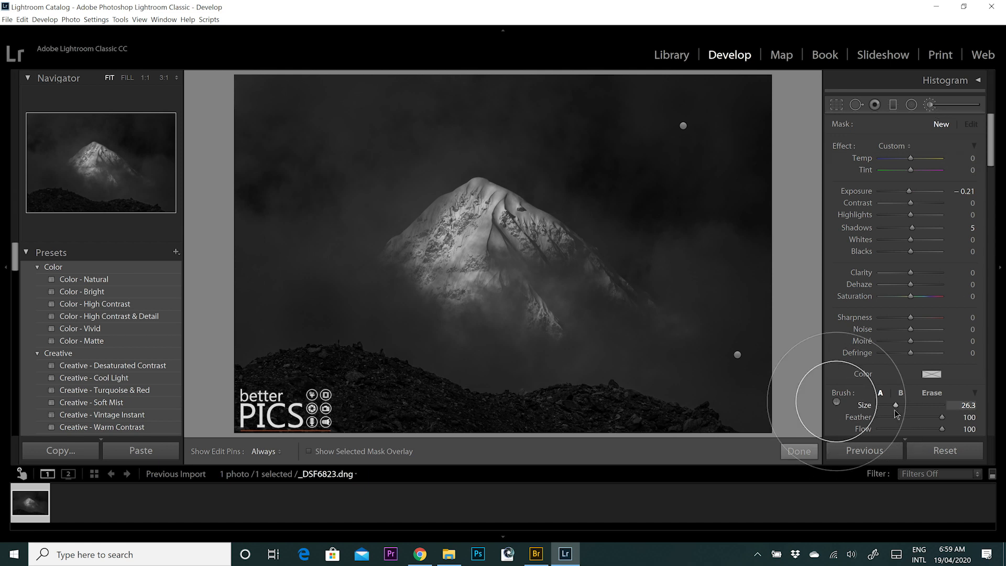
left_click_drag(895, 405, 885, 404)
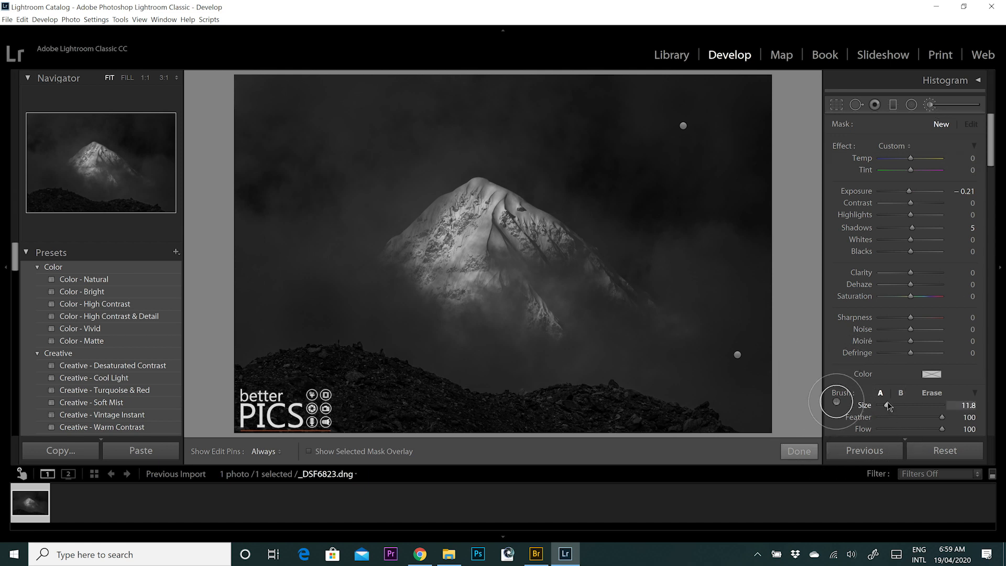
left_click(962, 192)
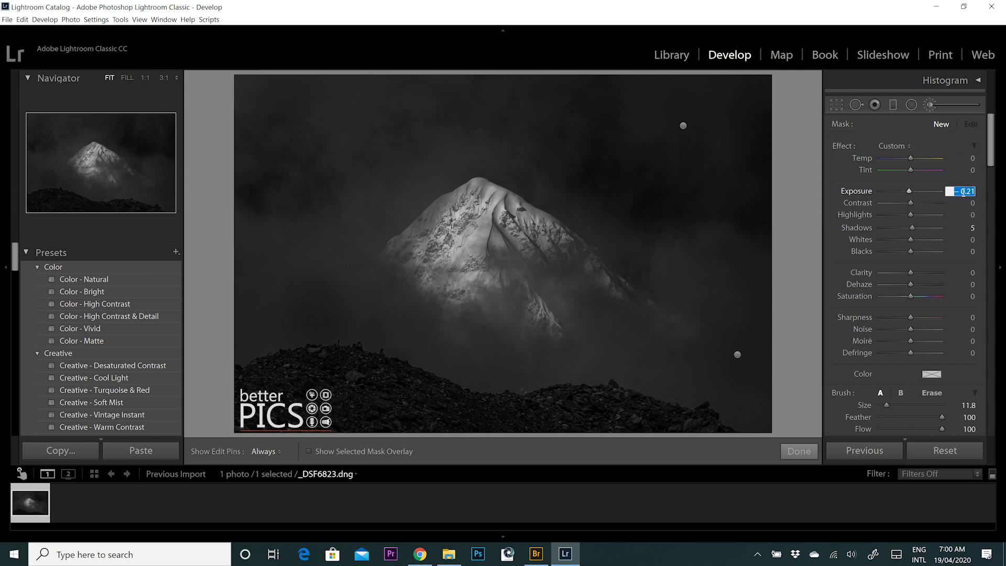
type("0")
left_click_drag(911, 274, 912, 284)
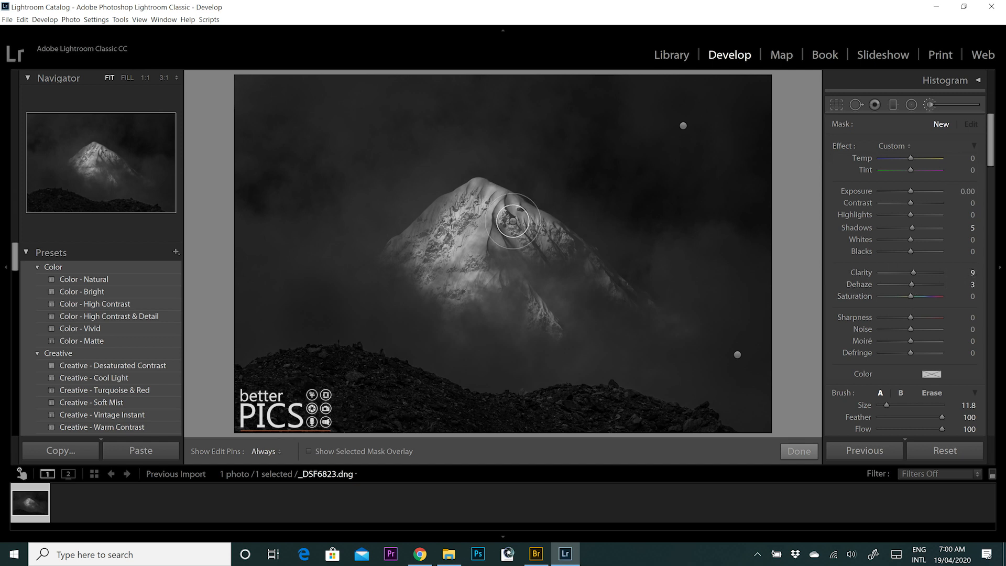
Brush over the mountain peak, set that mask to clarity 3 and dehaze 10, and check the peak's detail at 1:1
left_click(475, 204)
mouse_move(506, 202)
left_mouse_down()
mouse_move(587, 231)
mouse_move(486, 159)
mouse_move(428, 183)
mouse_move(364, 234)
mouse_move(302, 311)
mouse_move(312, 347)
mouse_move(505, 227)
mouse_move(522, 257)
mouse_move(460, 416)
mouse_move(566, 239)
mouse_move(616, 240)
mouse_move(576, 203)
mouse_move(588, 213)
mouse_move(508, 291)
mouse_move(751, 327)
mouse_move(434, 355)
left_mouse_up()
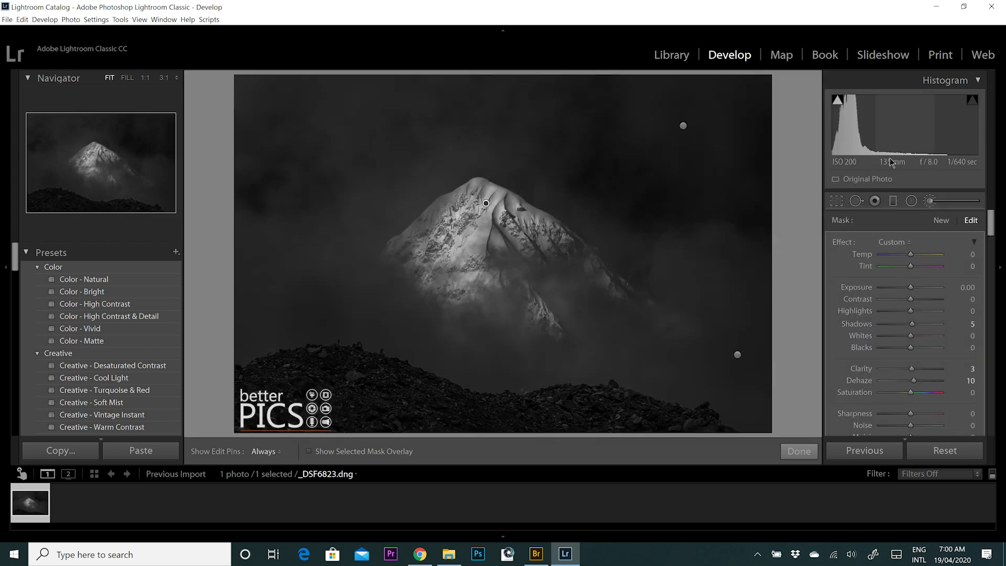
left_click(930, 201)
left_click(490, 202)
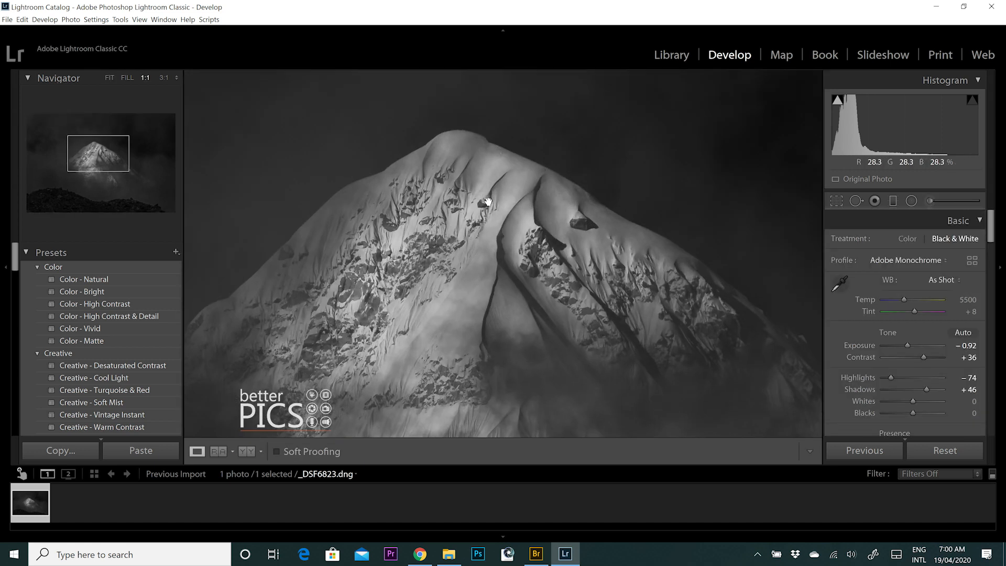
left_click(539, 271)
left_click(521, 267)
key("z")
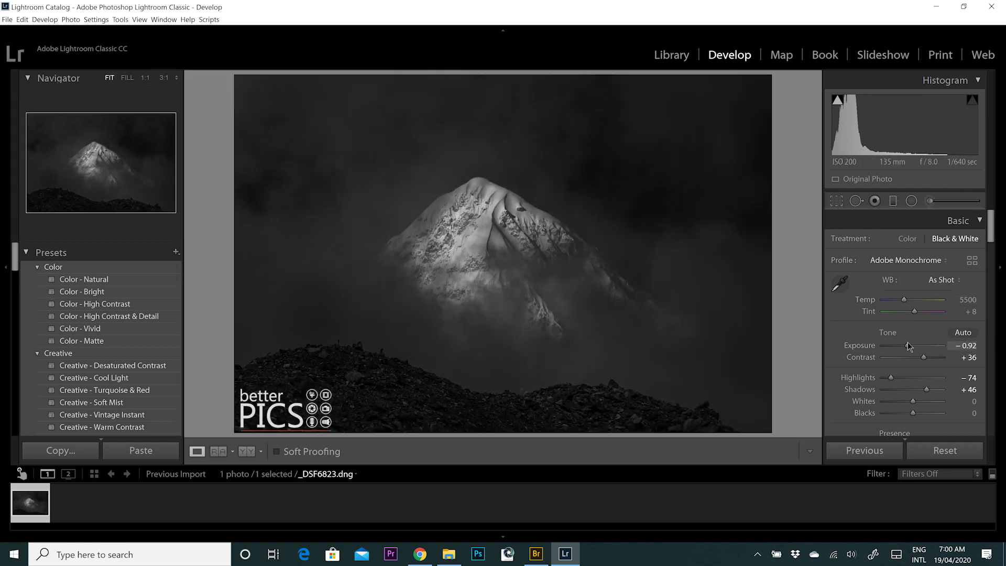
Set the overall exposure to −0.61 and review the photo with the surrounding panels hidden before restoring them
left_click_drag(909, 347, 909, 347)
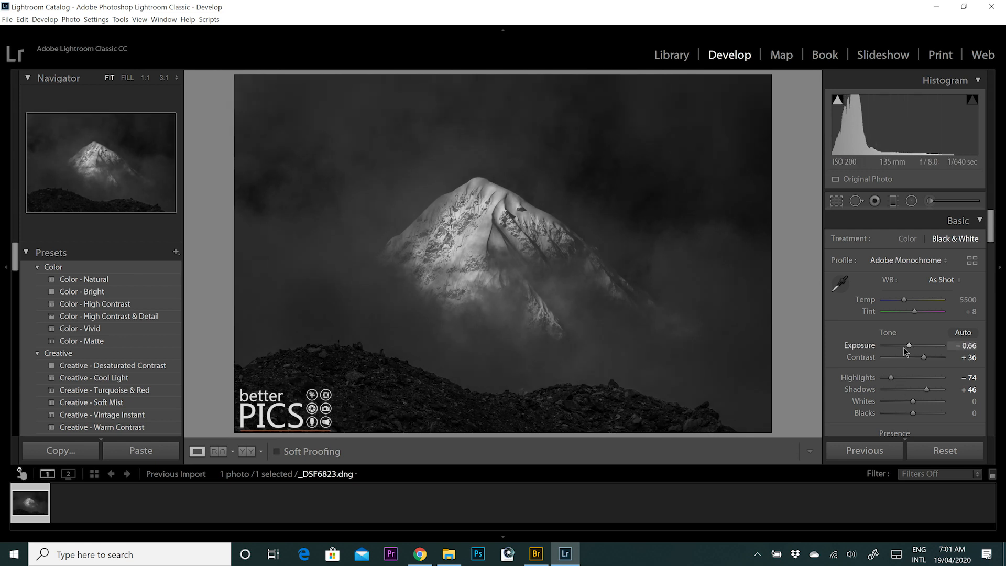
left_click_drag(907, 345, 908, 348)
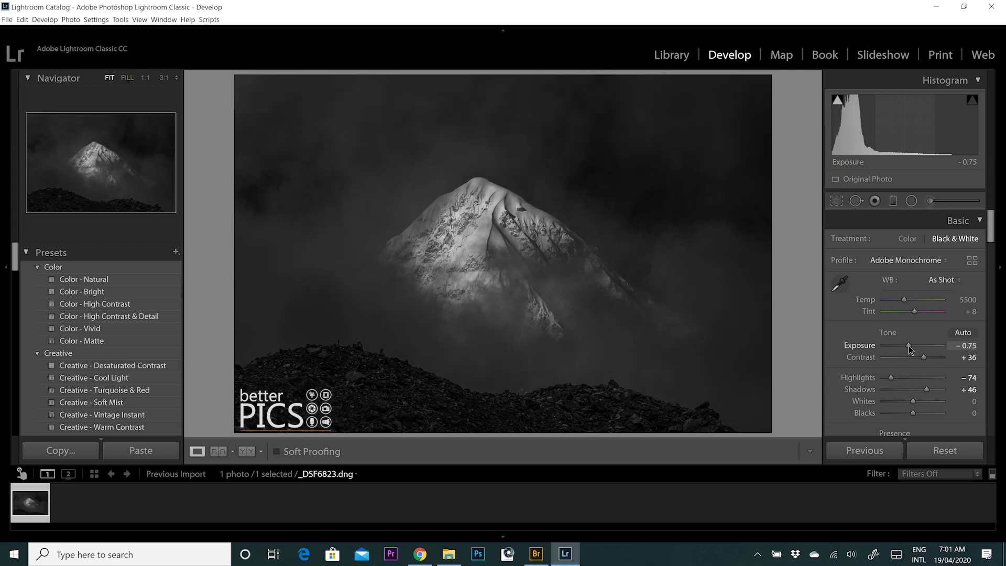
key("shift+Tab")
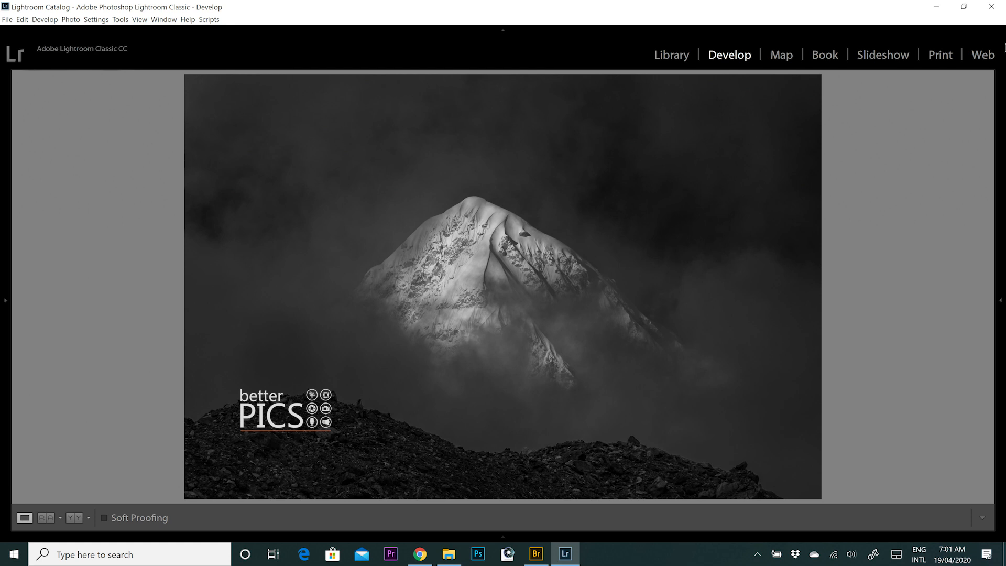
left_click(997, 302)
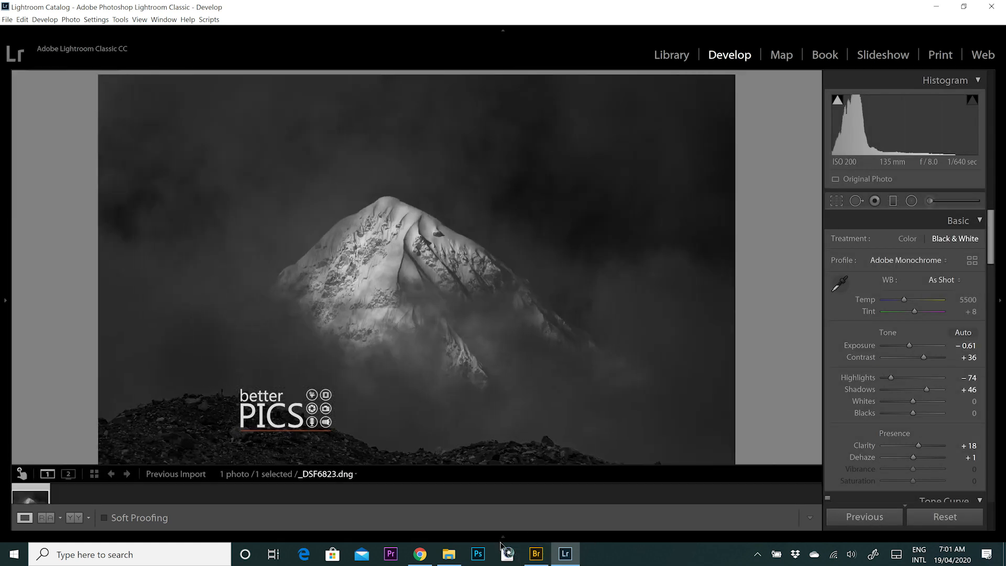
left_click(502, 540)
left_click(3, 269)
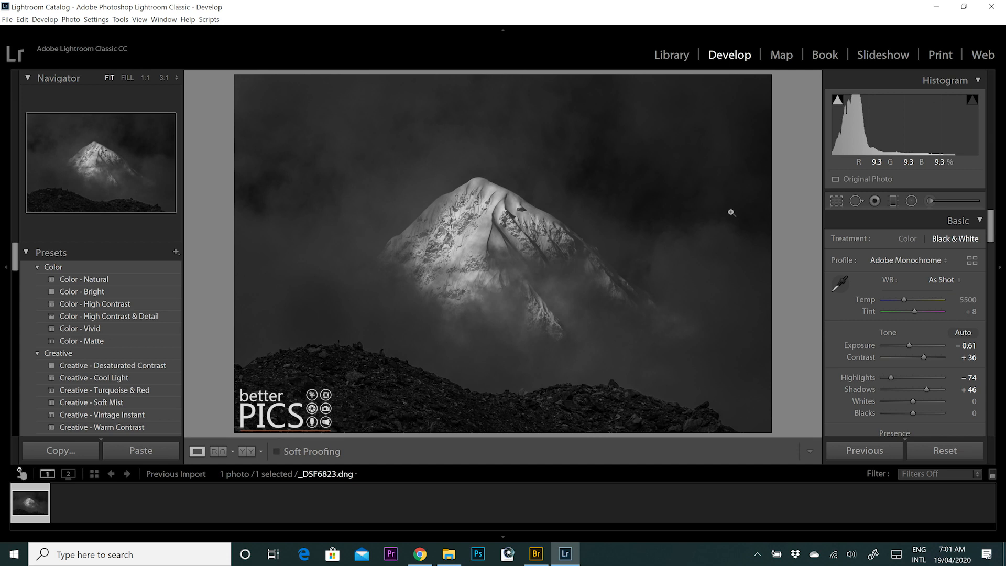
Set up a new Adjustment Brush with clarity and dehaze at 0 and an exposure of −0.17
left_click(932, 202)
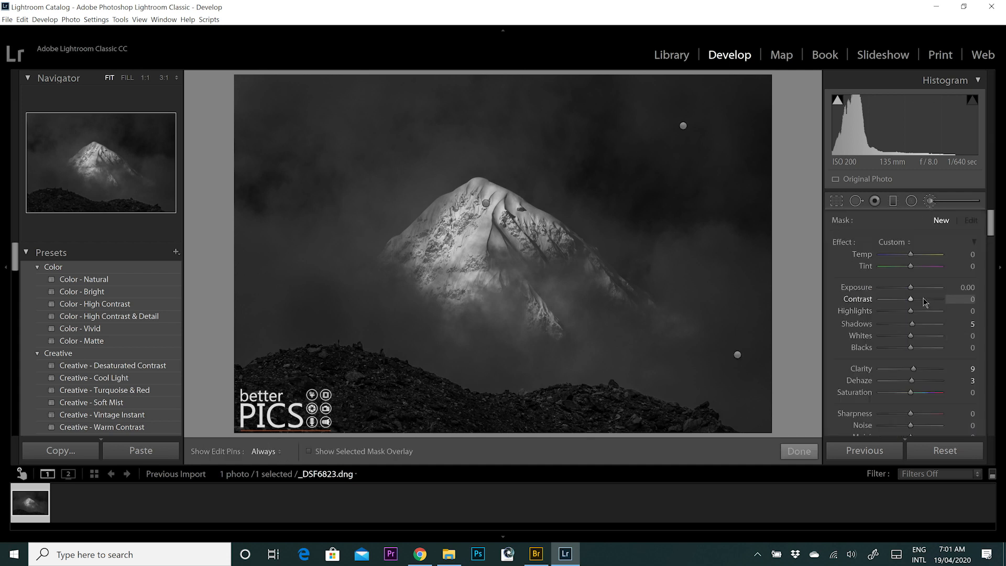
left_click(970, 371)
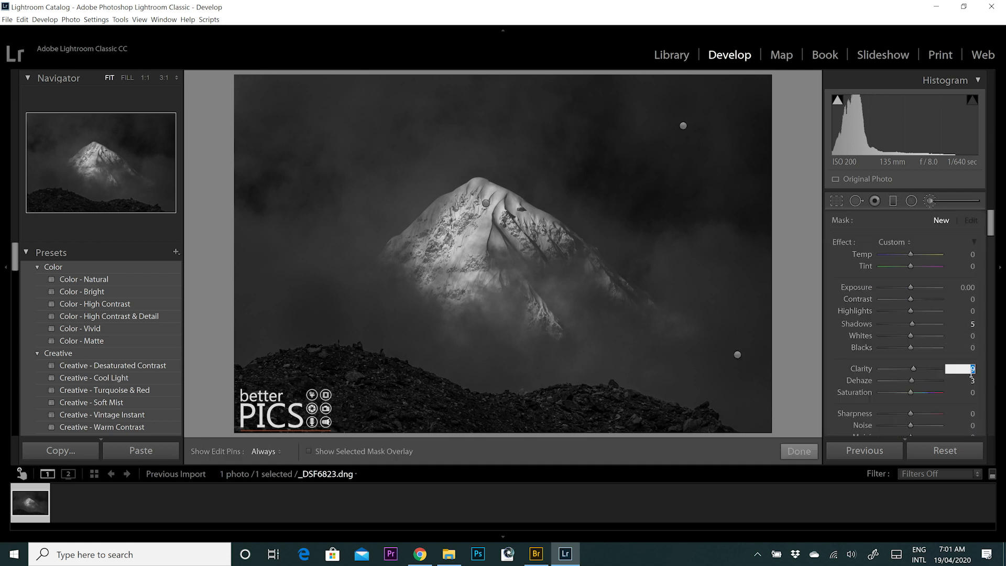
type("0")
key("Tab")
type("0")
left_click_drag(911, 288, 910, 288)
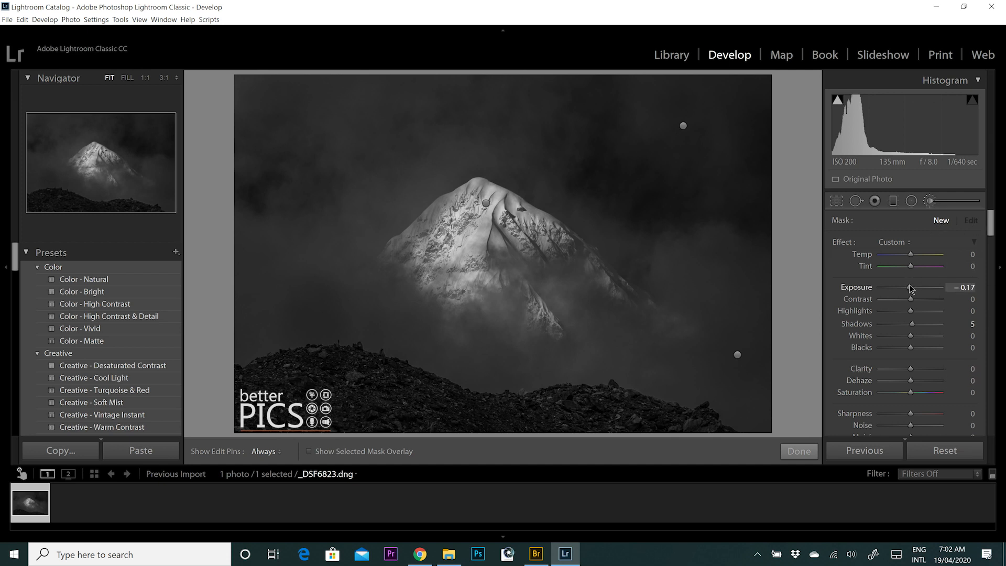
Paint the darkening brush over the foreground and the clouds surrounding the mountain, toggling the edit pins while working
key("h")
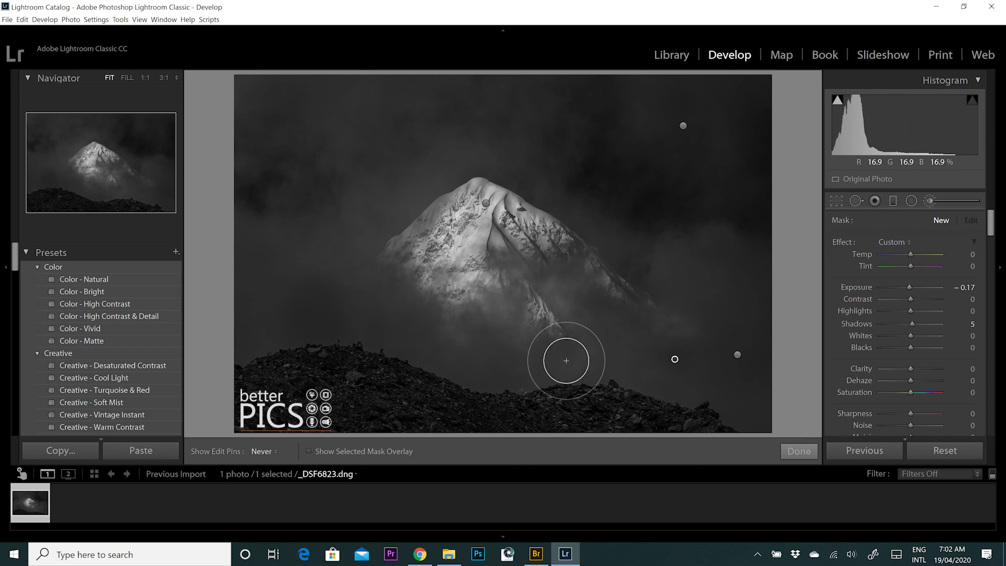
mouse_move(204, 337)
left_mouse_down()
mouse_move(759, 392)
mouse_move(750, 419)
mouse_move(262, 404)
mouse_move(183, 419)
mouse_move(605, 435)
mouse_move(861, 478)
left_mouse_up()
key("h")
key("h")
mouse_move(266, 287)
left_mouse_down()
mouse_move(257, 147)
mouse_move(284, 150)
mouse_move(341, 255)
mouse_move(284, 249)
mouse_move(287, 235)
mouse_move(413, 152)
mouse_move(467, 99)
mouse_move(181, 114)
mouse_move(352, 145)
mouse_move(522, 88)
mouse_move(725, 99)
mouse_move(490, 147)
left_mouse_up()
mouse_move(579, 232)
left_mouse_down()
mouse_move(699, 308)
mouse_move(795, 403)
mouse_move(654, 250)
mouse_move(455, 165)
mouse_move(153, 364)
left_mouse_up()
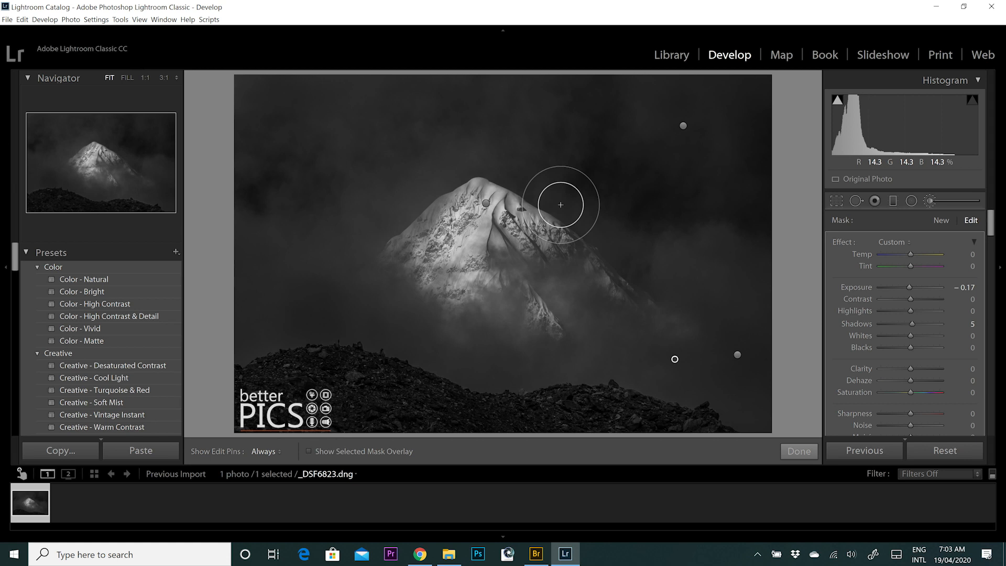
Review the photo without the Adjustment Brush, then reopen it and brush an exposure of 0.24 onto the mist below the mountain's left flank
left_click(929, 200)
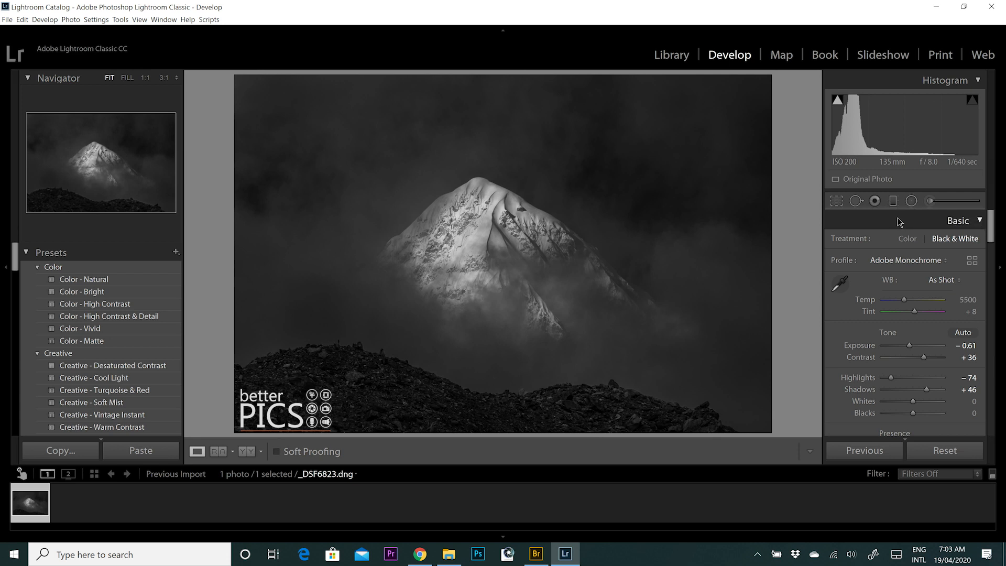
key("k")
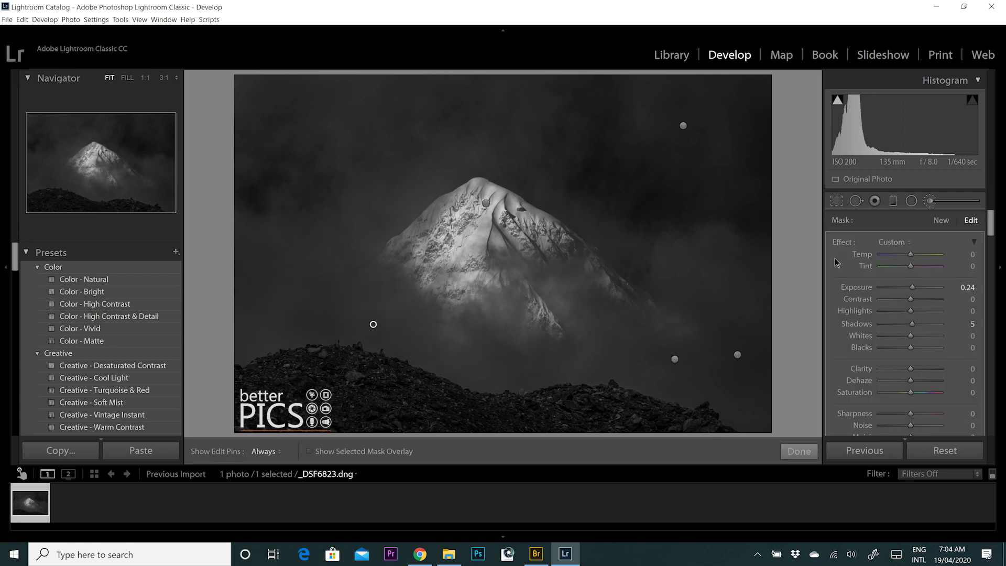